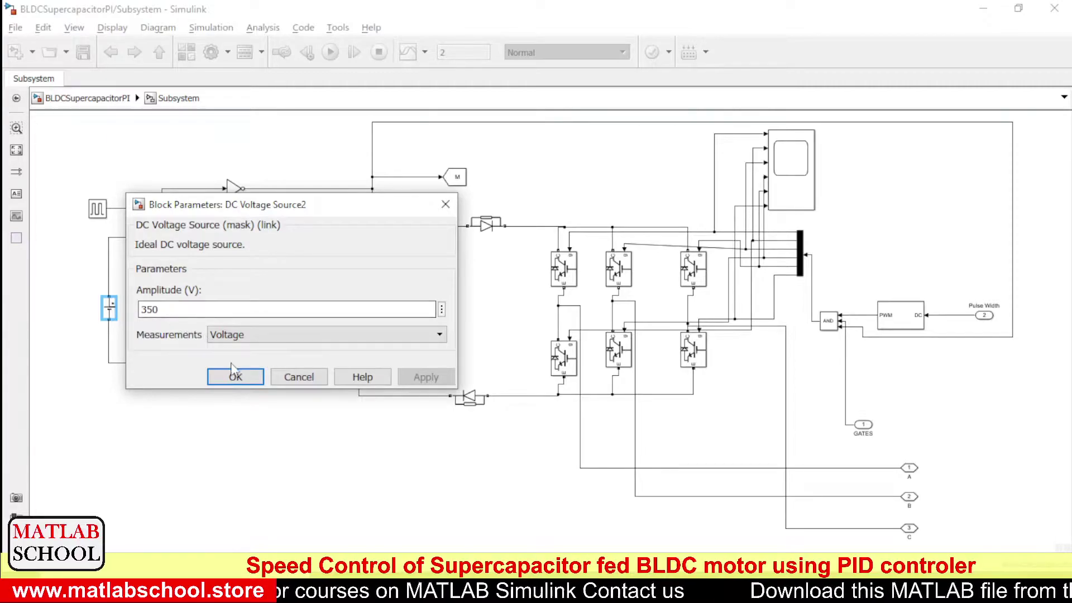
- Close the DC voltage source parameters and review the Supercapacitor block's parameters without changing them
{"action": "left_click", "coordinate": [235, 377]}
{"action": "left_click", "coordinate": [401, 305]}
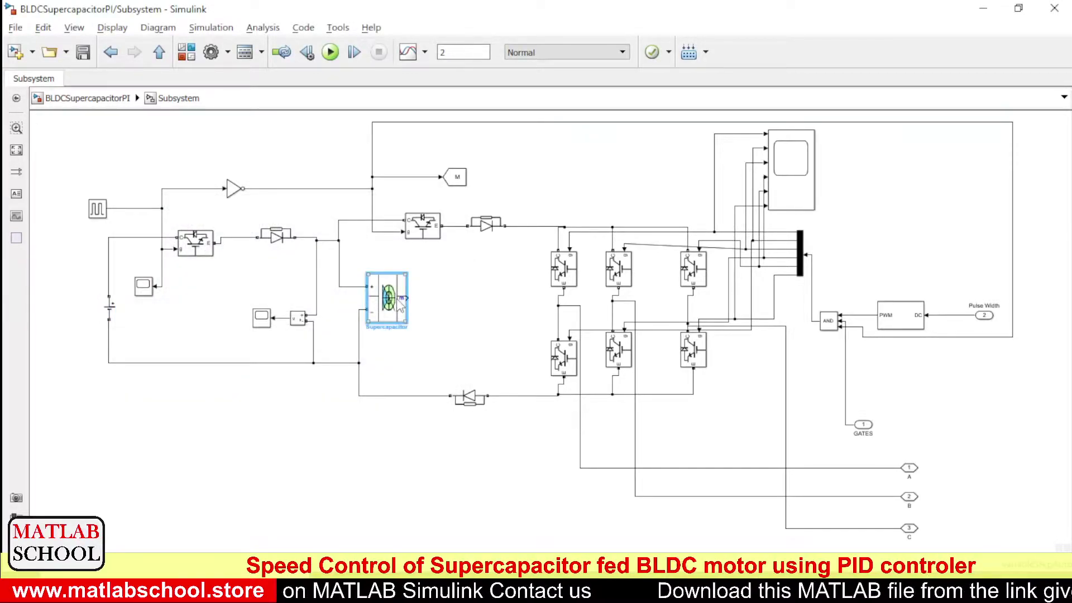
{"action": "double_click", "coordinate": [401, 304]}
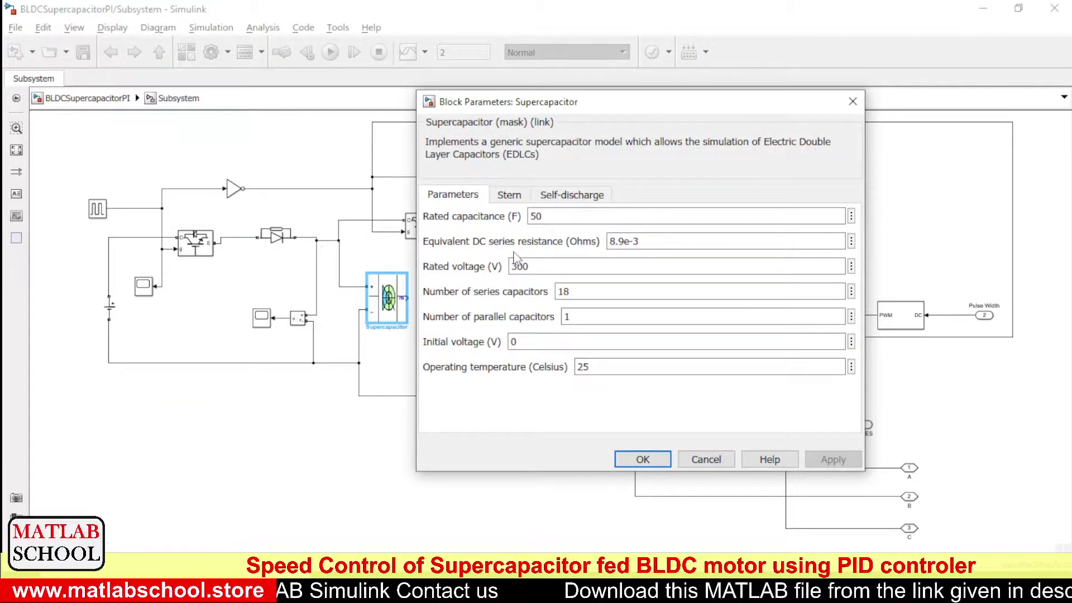
{"action": "left_click", "coordinate": [852, 101]}
{"action": "left_click", "coordinate": [226, 310]}
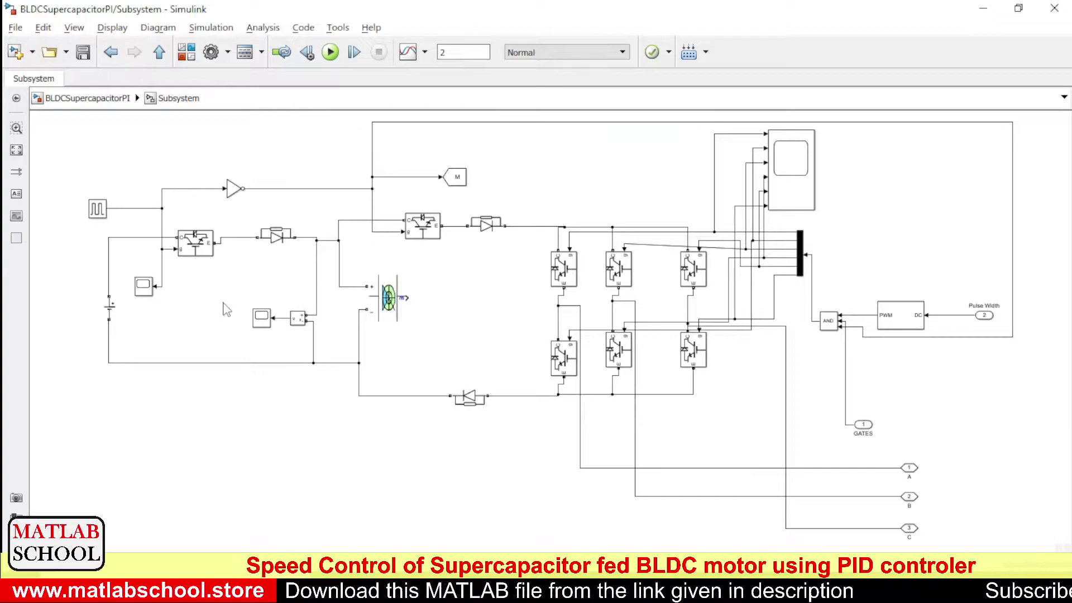
- Review the Pulse Generator's amplitude, period, pulse width and phase delay settings
{"action": "double_click", "coordinate": [101, 215]}
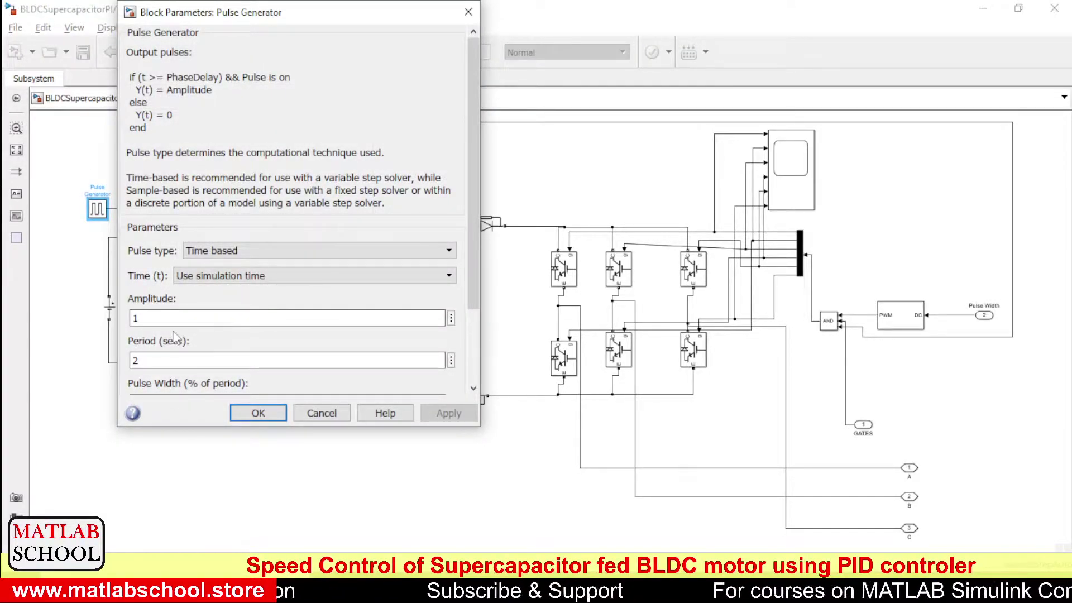
{"action": "left_click_drag", "start_coordinate": [474, 198], "coordinate": [469, 263]}
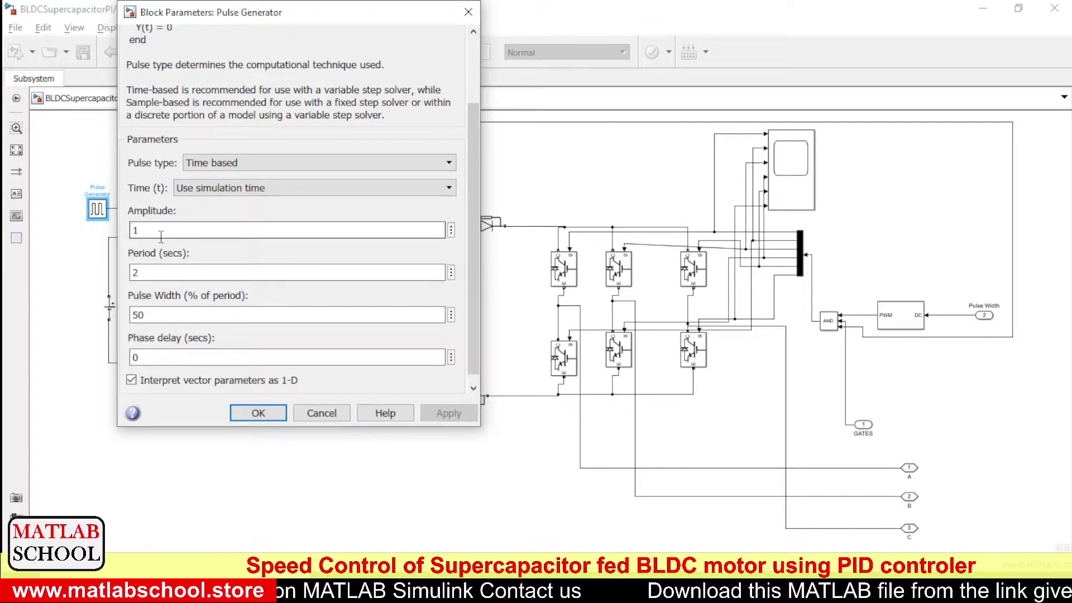
{"action": "left_click", "coordinate": [466, 13]}
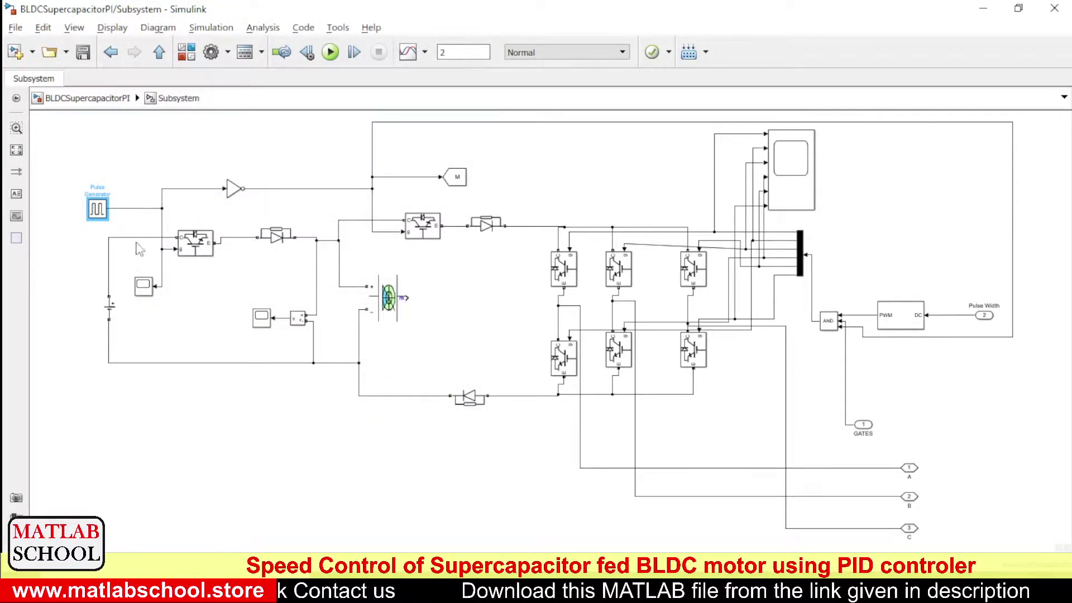
- Examine the DC voltage source and the two IGBT/Diode switches before and after the supercapacitor
{"action": "left_click", "coordinate": [110, 311]}
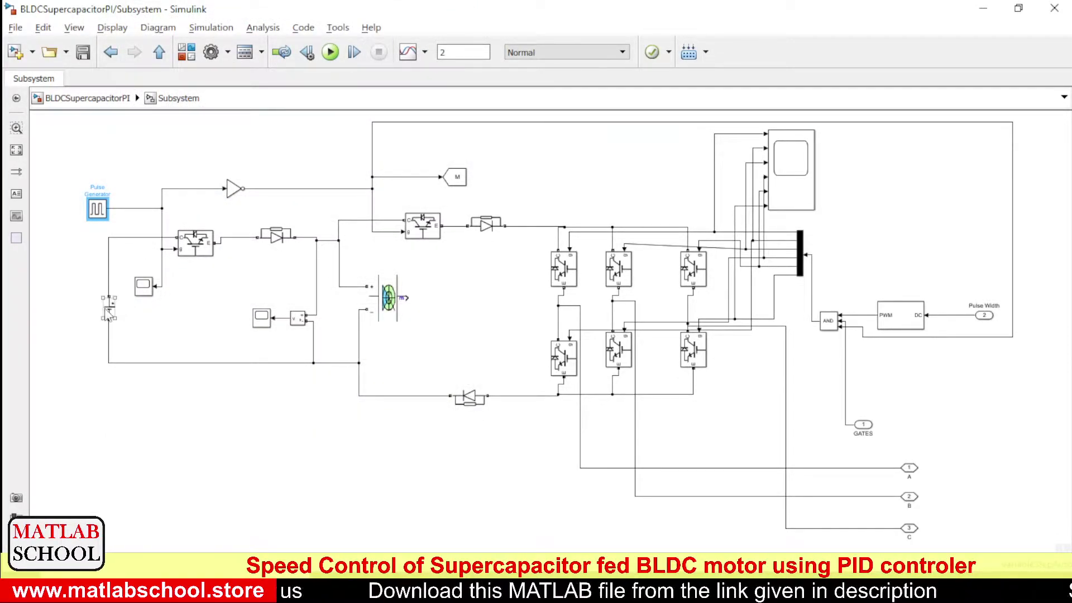
{"action": "left_click", "coordinate": [195, 252]}
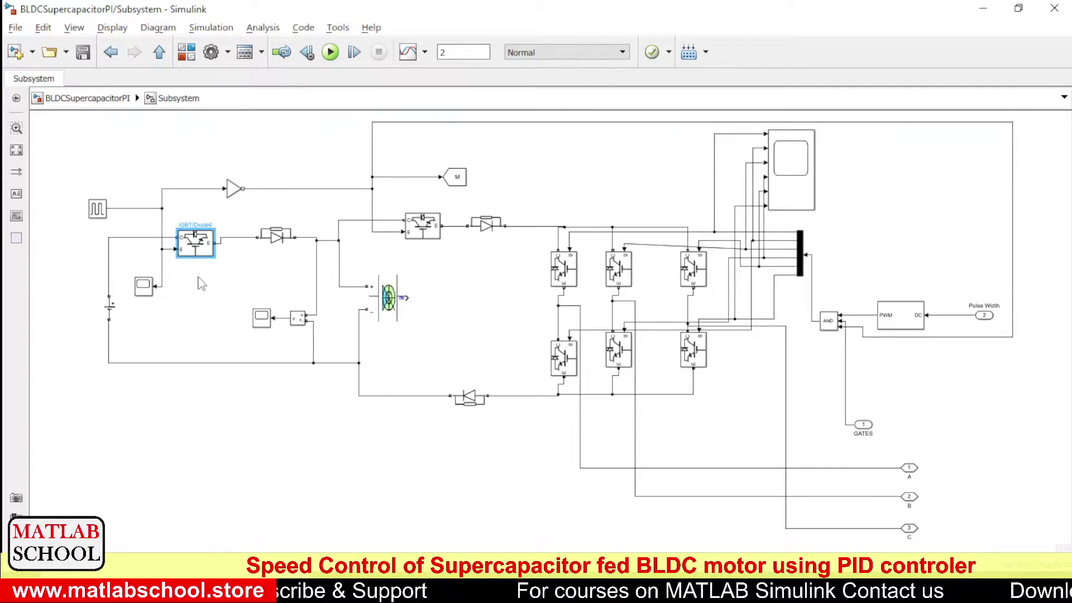
{"action": "left_click", "coordinate": [421, 239]}
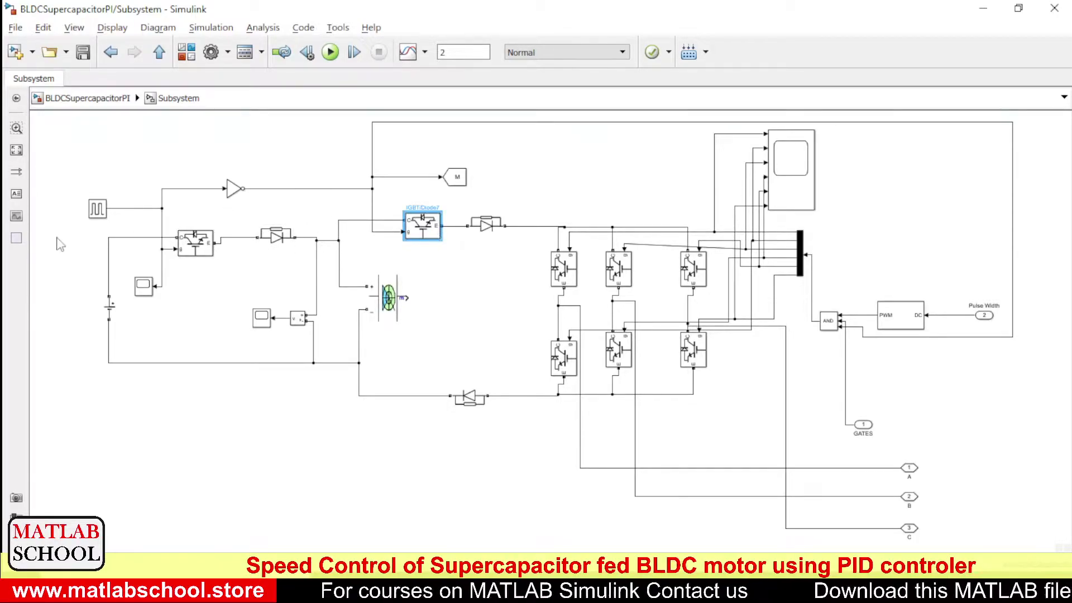
{"action": "left_click", "coordinate": [232, 306]}
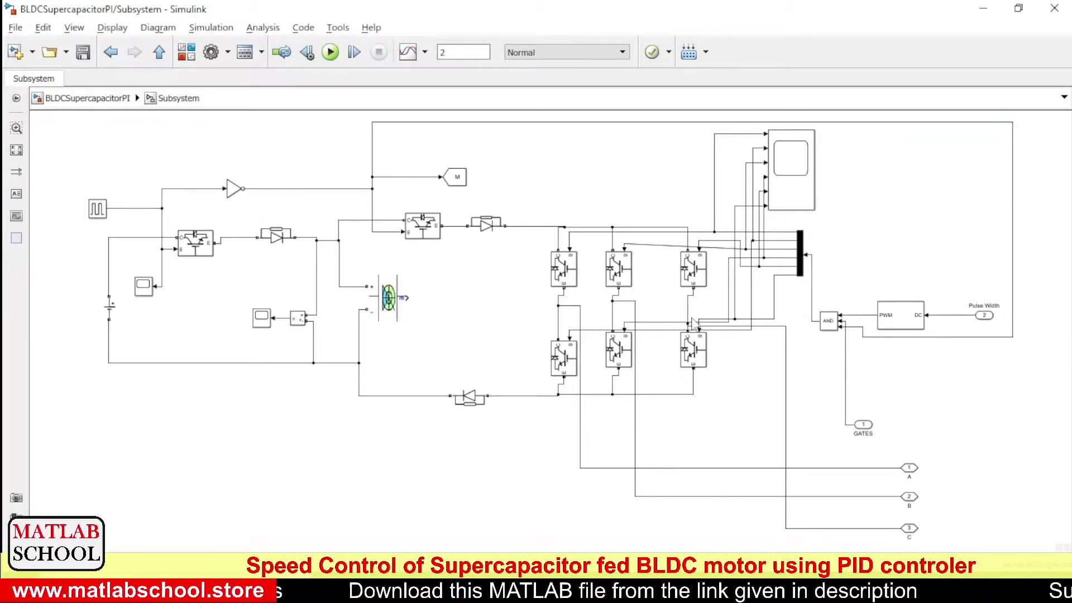
- Return to the top-level BLDCSupercapacitorPI model and examine the reference speed block feeding the PID controller
{"action": "left_click", "coordinate": [112, 102]}
{"action": "left_click", "coordinate": [226, 289]}
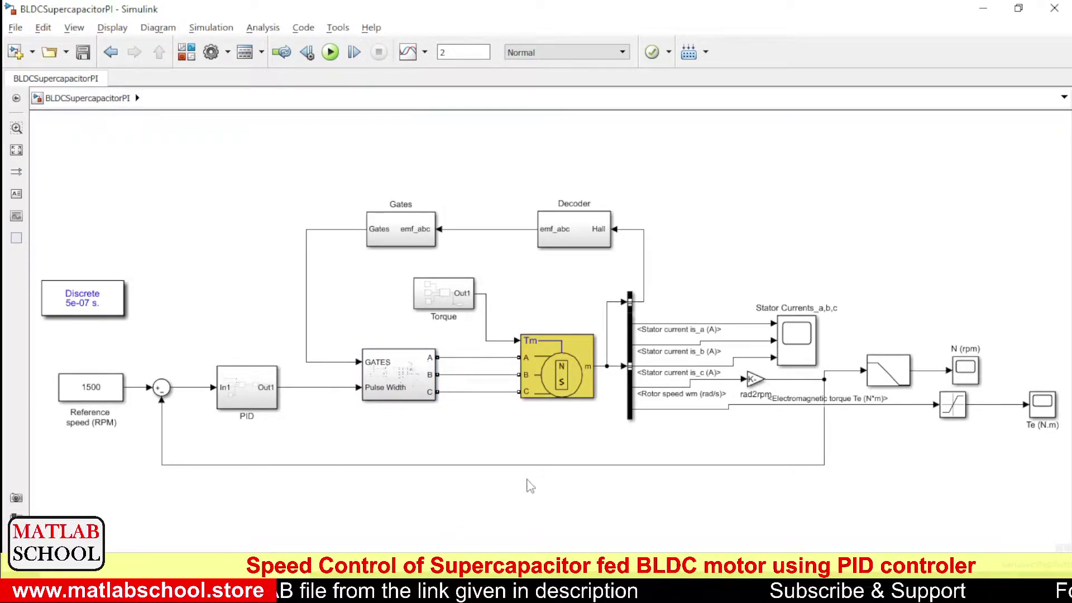
{"action": "left_click", "coordinate": [118, 423]}
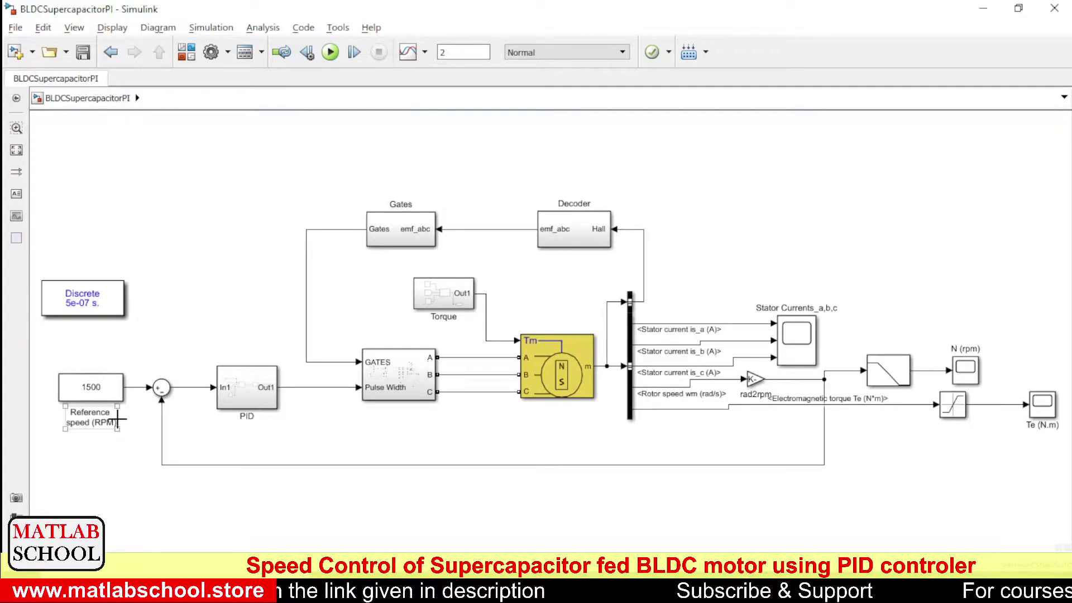
{"action": "left_click", "coordinate": [114, 390]}
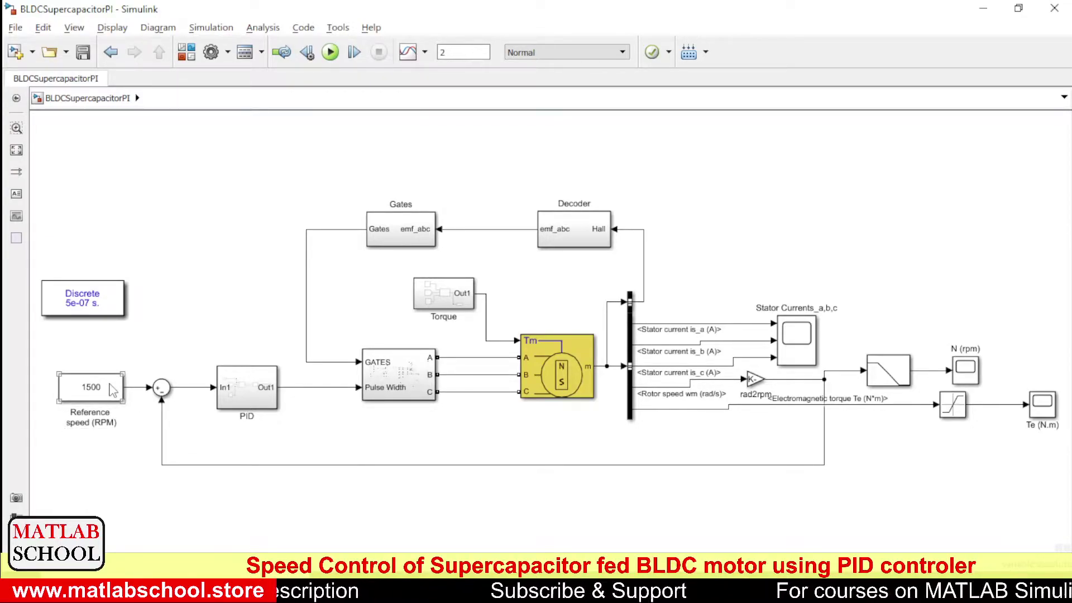
{"action": "left_click", "coordinate": [206, 398]}
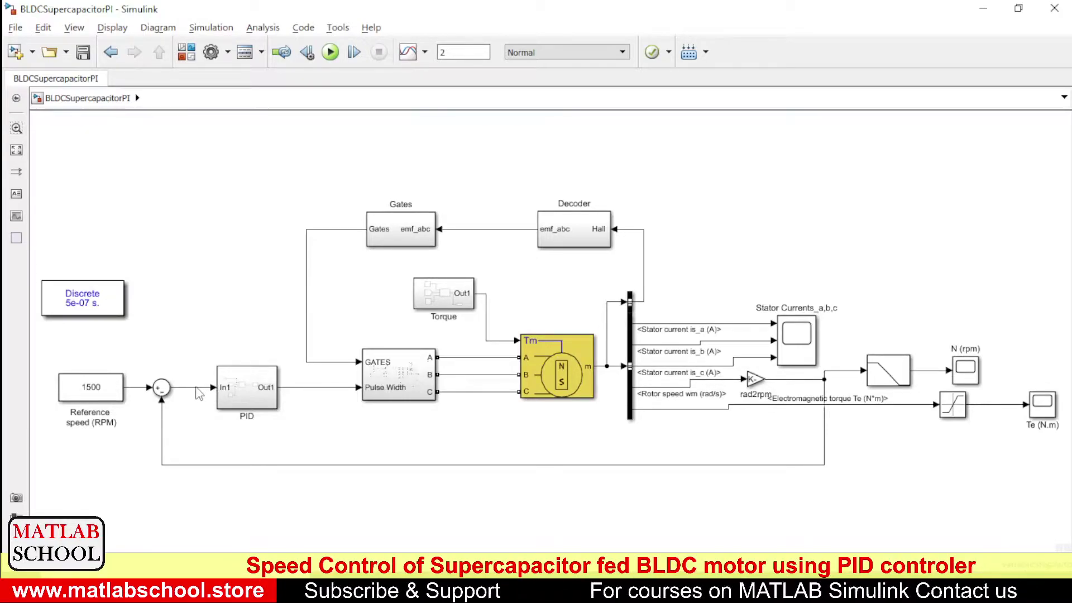
- Open the PID subsystem and examine its switch inputs, zero constant and PID(z) controller
{"action": "left_click", "coordinate": [250, 381]}
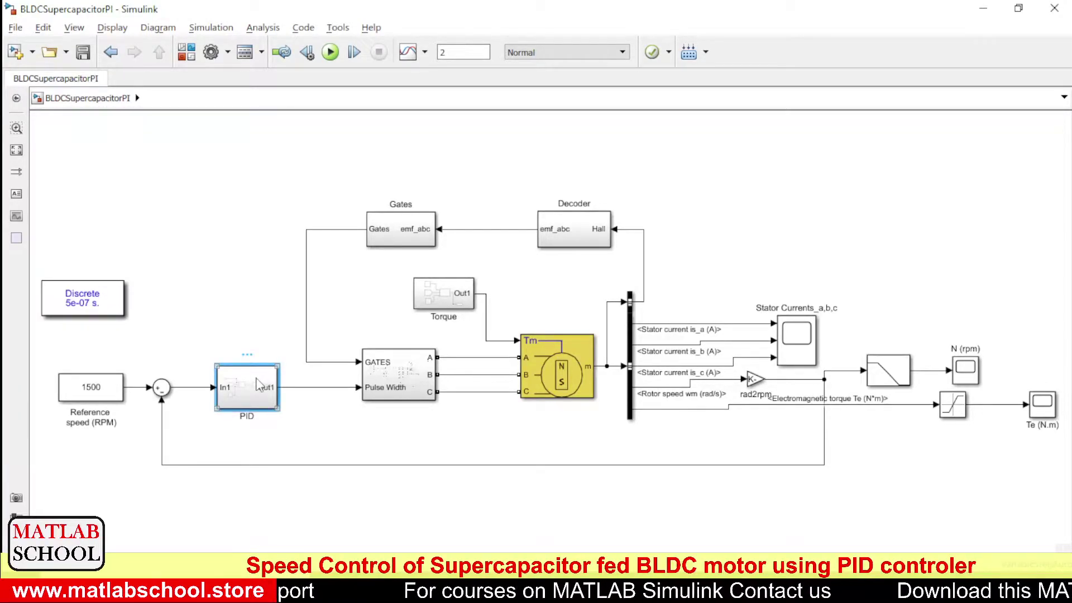
{"action": "double_click", "coordinate": [257, 384]}
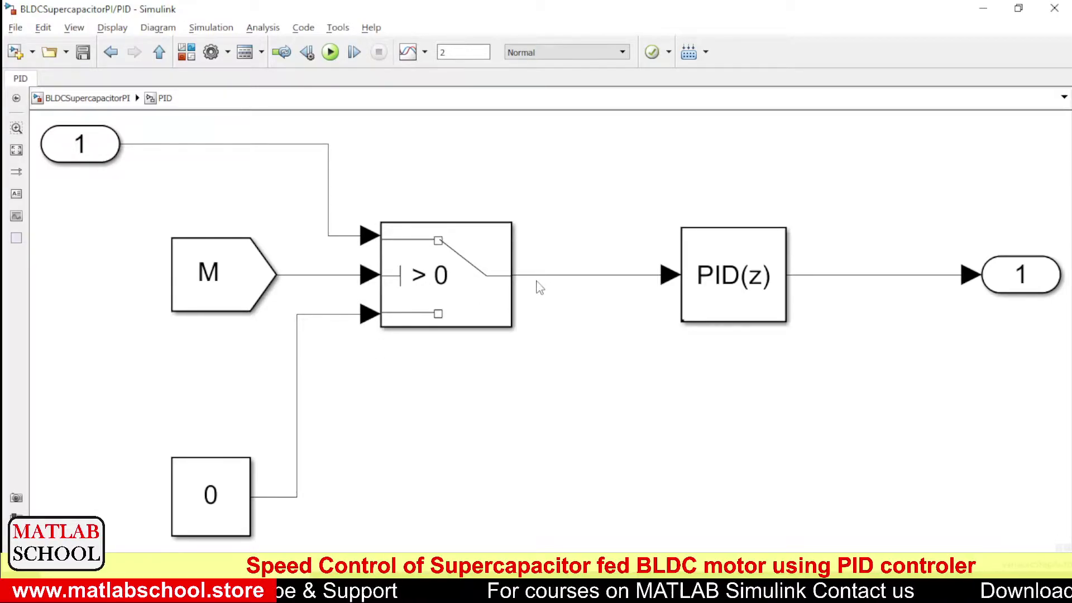
{"action": "left_click", "coordinate": [724, 279]}
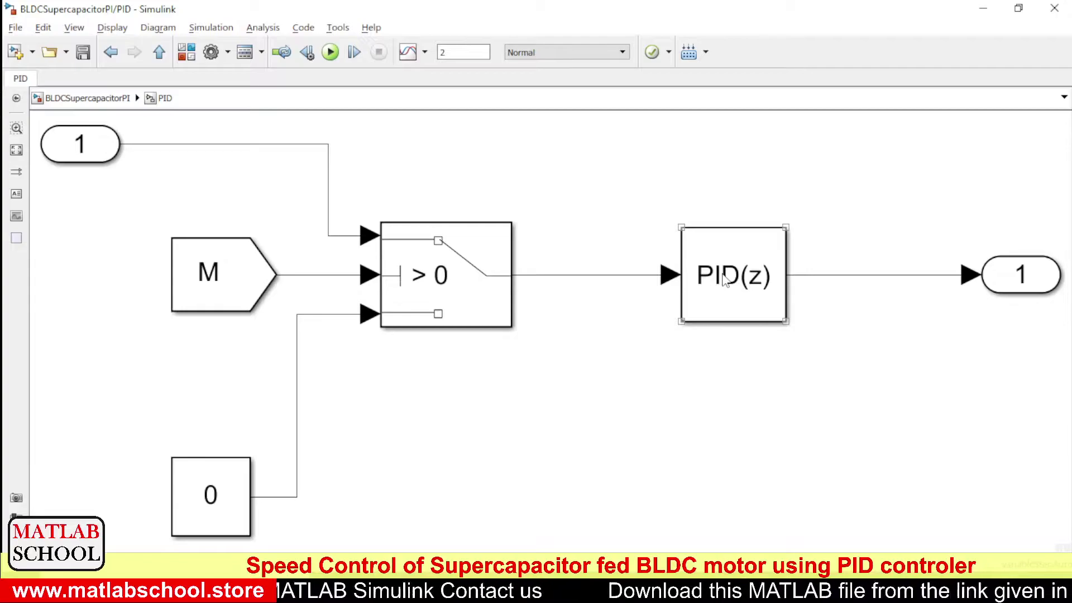
{"action": "left_click", "coordinate": [620, 355]}
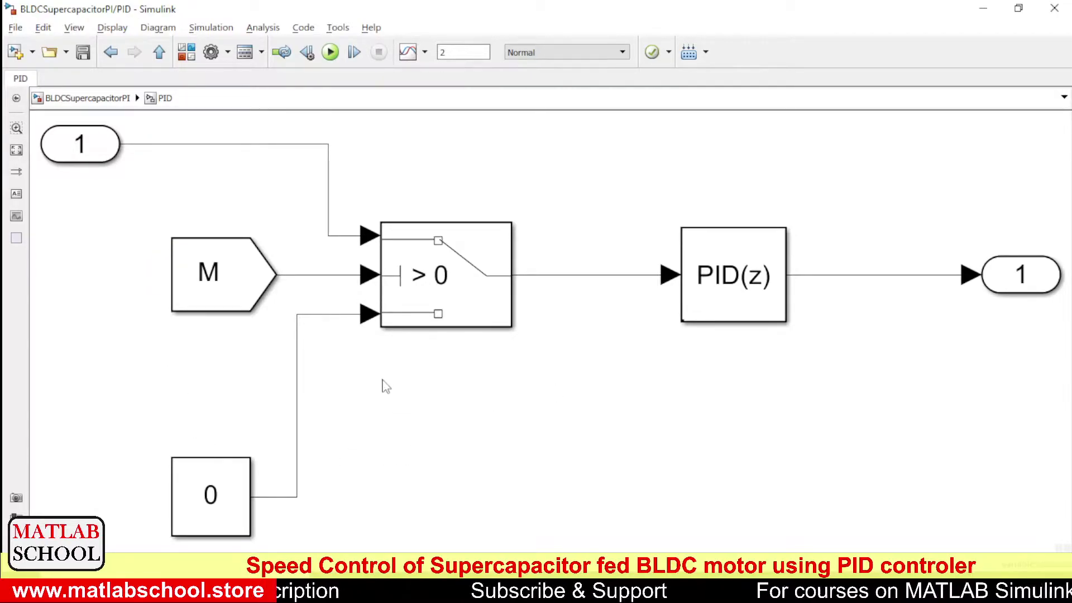
{"action": "left_click", "coordinate": [703, 294]}
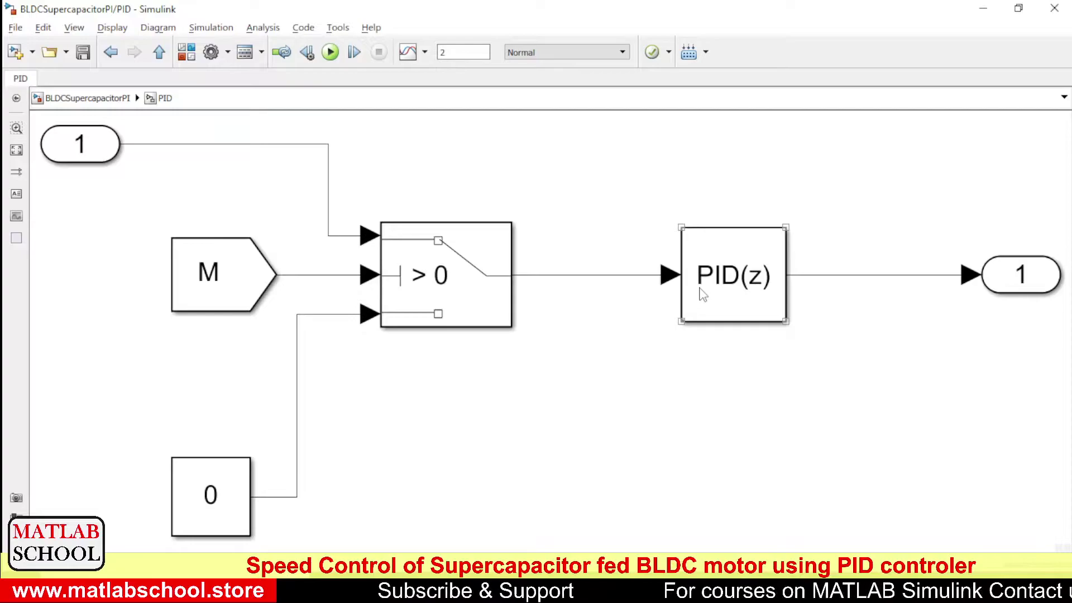
{"action": "left_click", "coordinate": [242, 487]}
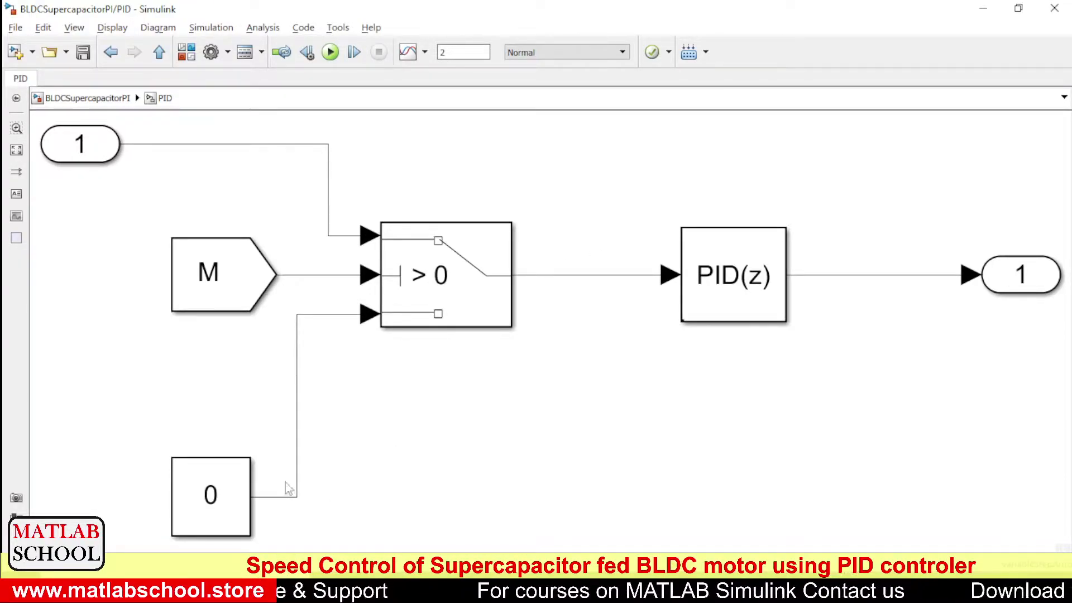
{"action": "left_click", "coordinate": [653, 297]}
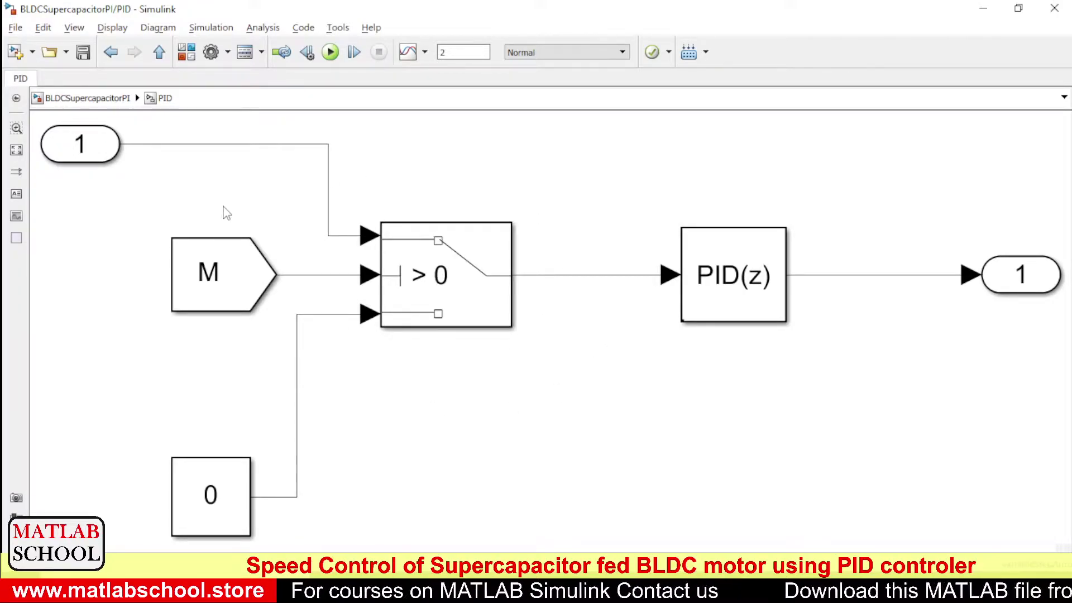
- Go back to the top-level model and open the subsystem that has the GATES and Pulse Width inputs
{"action": "left_click", "coordinate": [93, 102]}
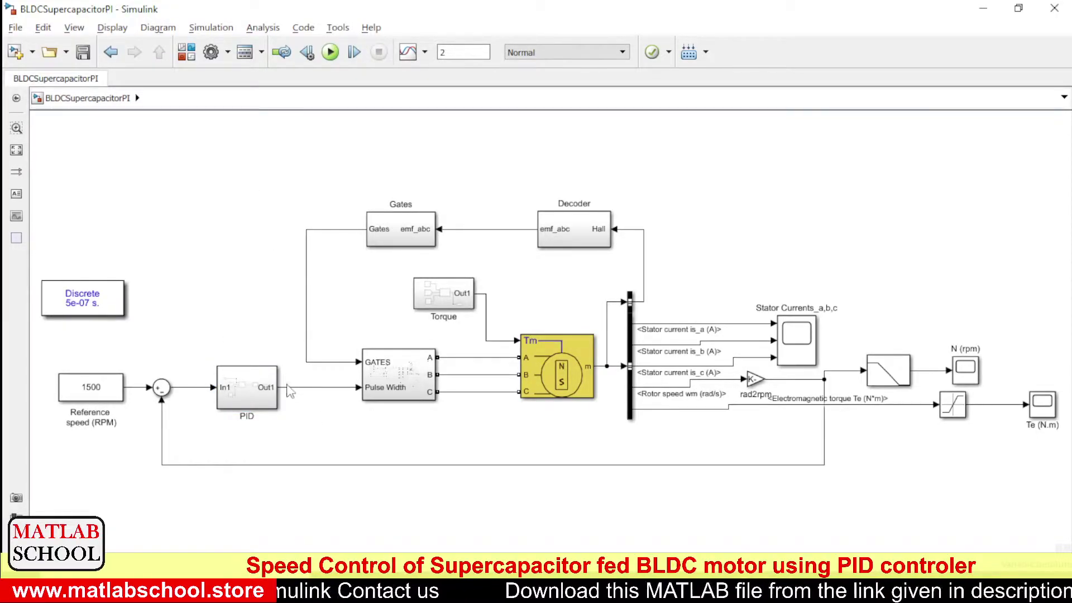
{"action": "left_click", "coordinate": [369, 393]}
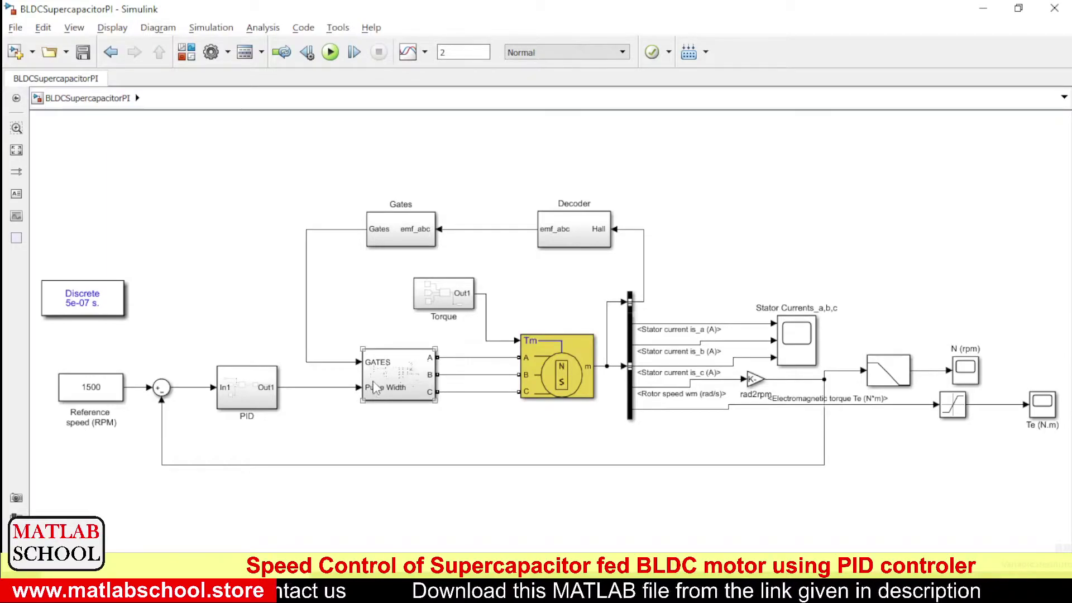
{"action": "left_click", "coordinate": [372, 389]}
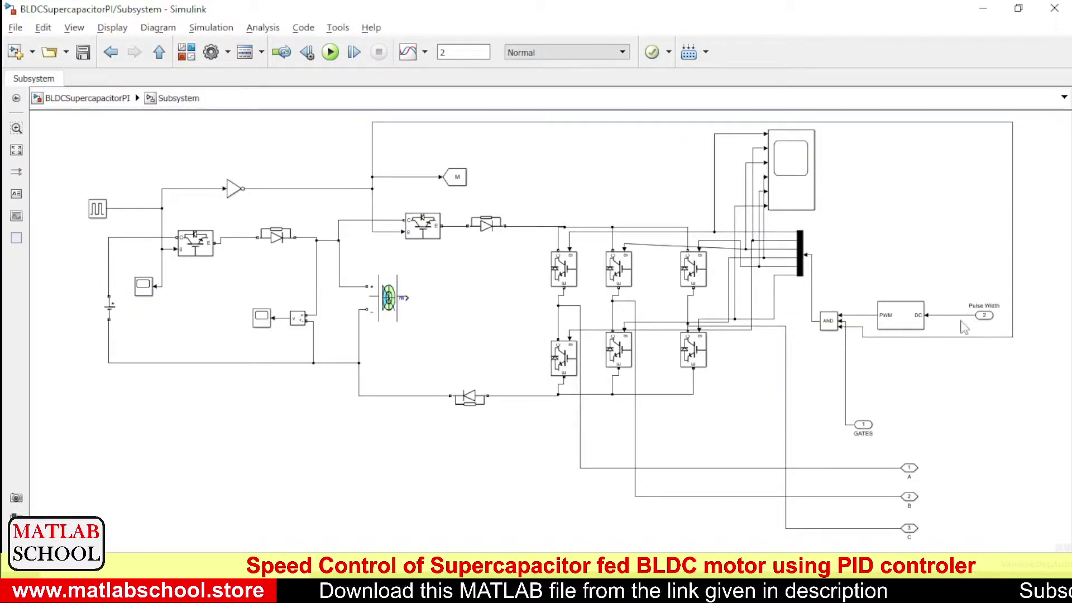
- Review the timer period and sample time of the PWM Generator fed by the Pulse Width input
{"action": "left_click", "coordinate": [907, 320]}
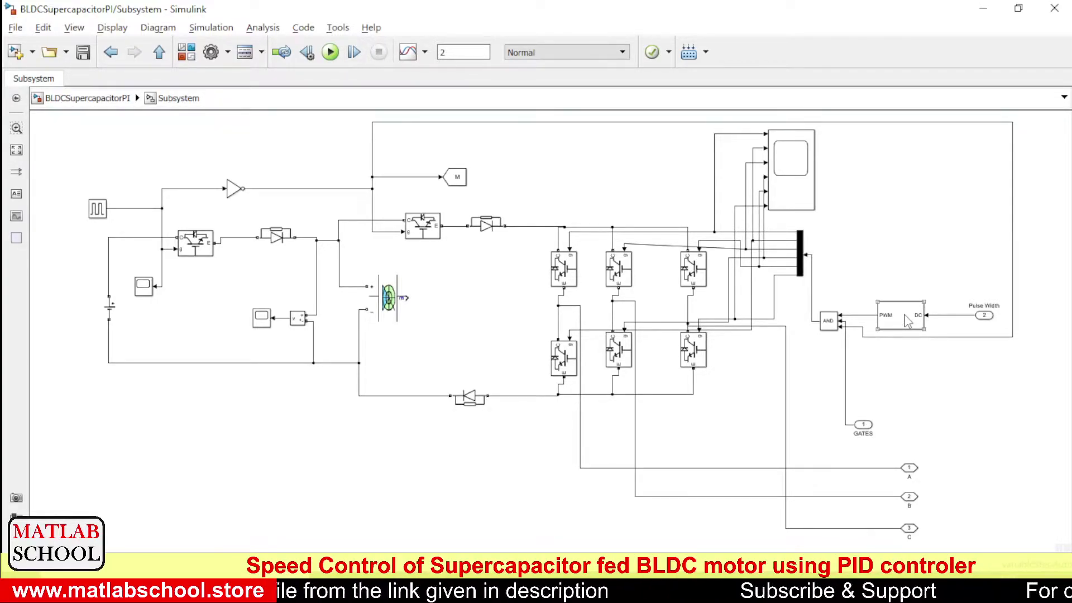
{"action": "double_click", "coordinate": [907, 320]}
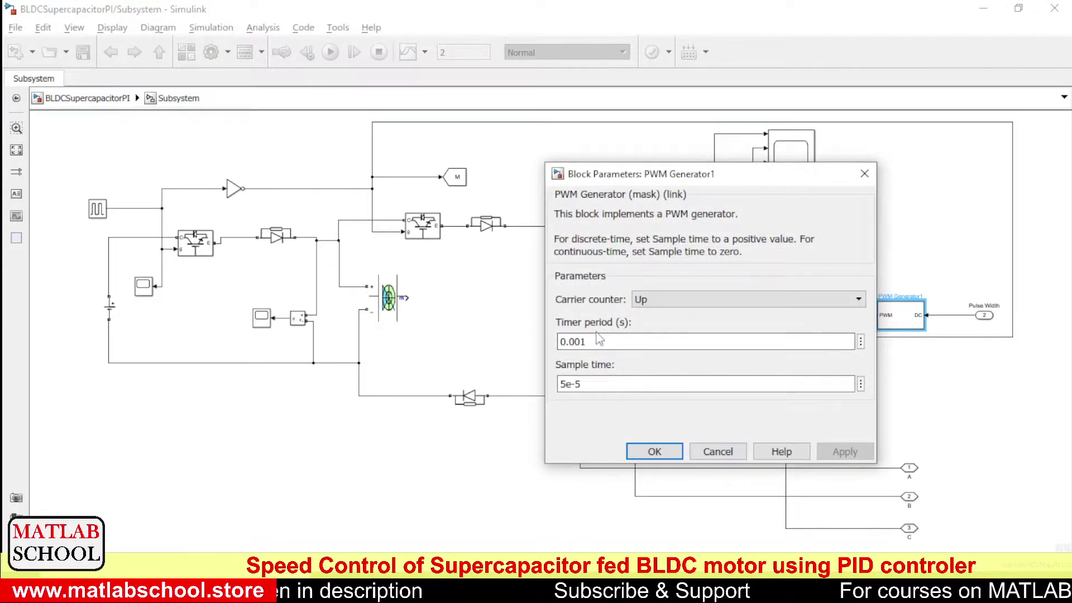
{"action": "left_click", "coordinate": [592, 344]}
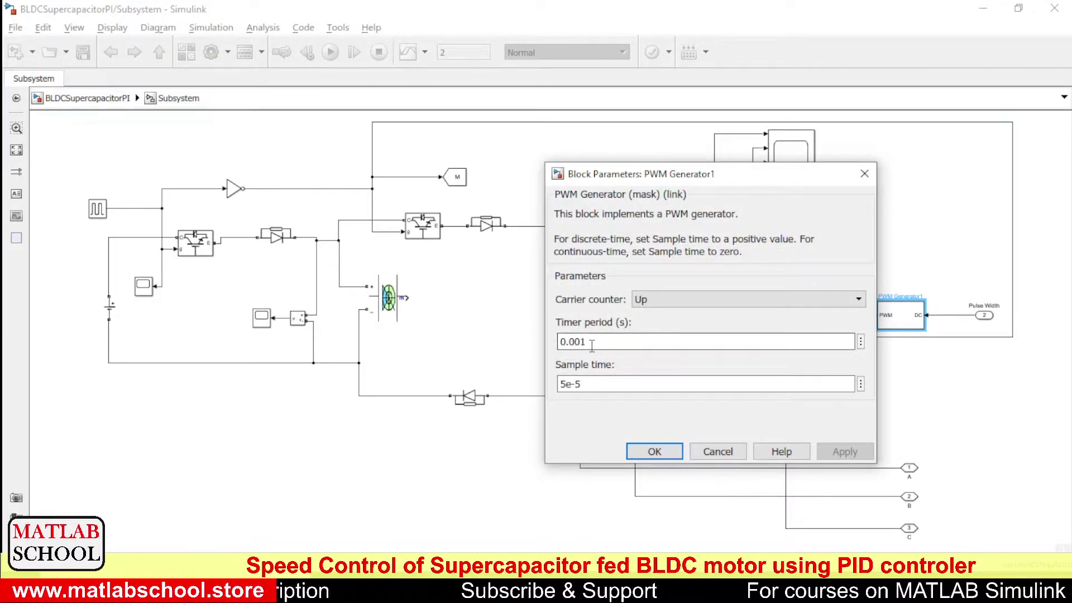
{"action": "left_click", "coordinate": [616, 390]}
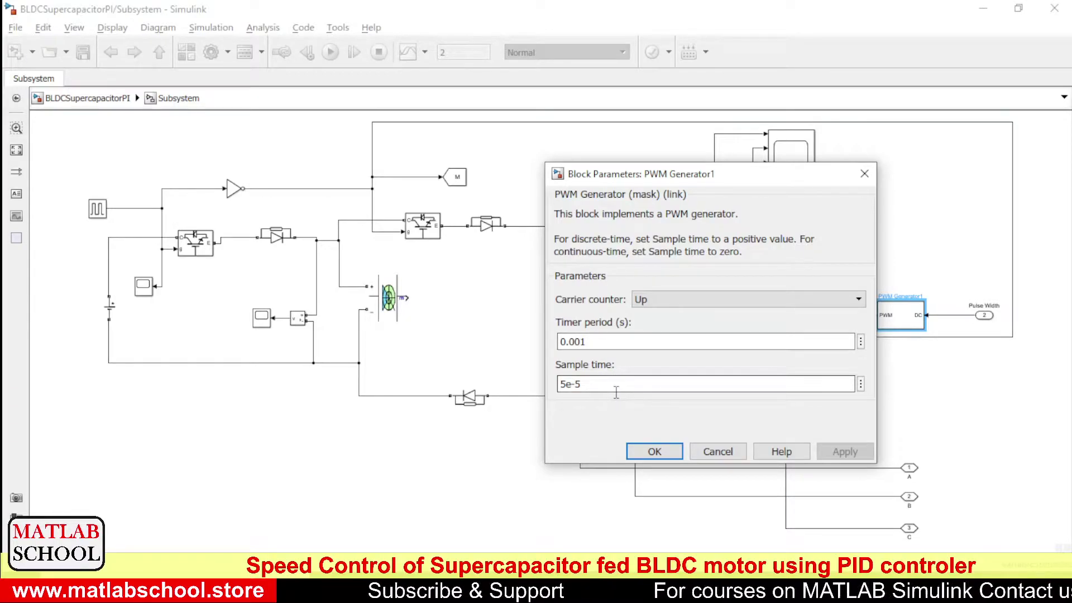
{"action": "left_click", "coordinate": [647, 451]}
{"action": "left_click", "coordinate": [952, 383]}
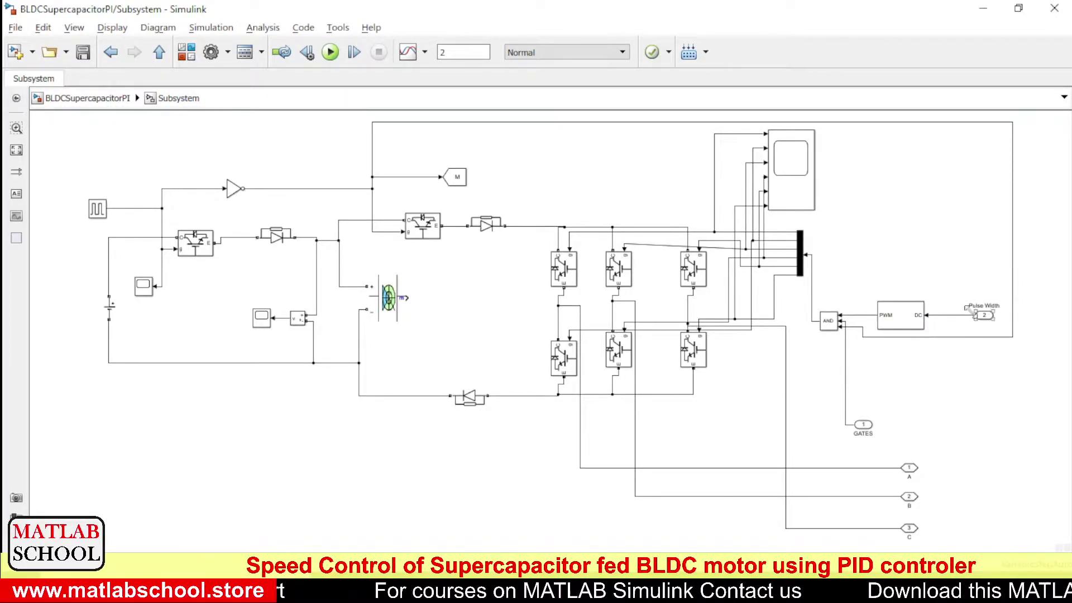
- Trace the PWM Generator output and the GATES signal into the AND block
{"action": "left_click", "coordinate": [916, 326]}
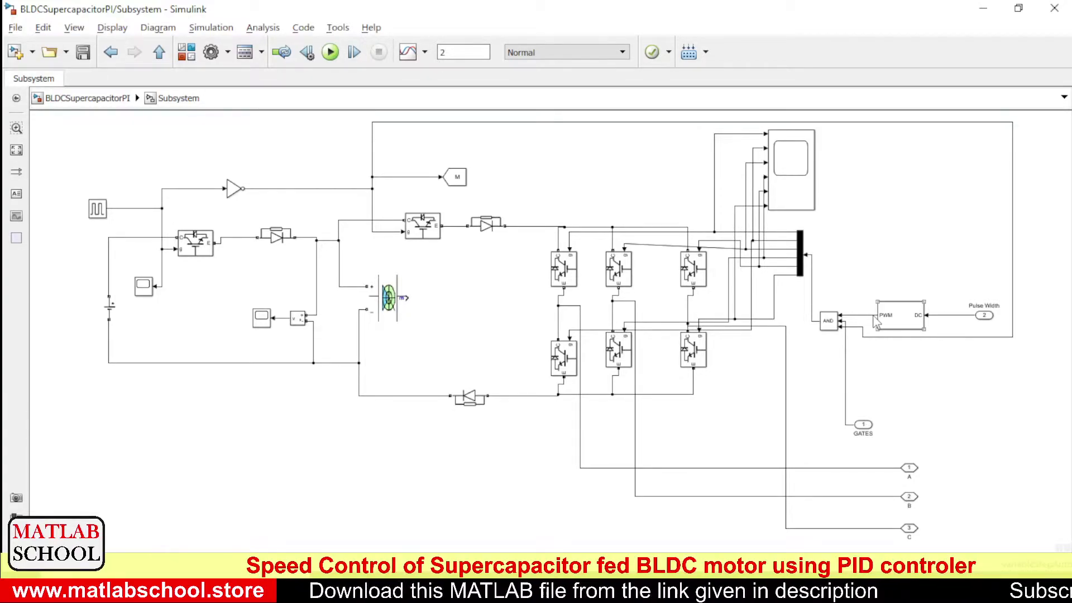
{"action": "left_click", "coordinate": [913, 325]}
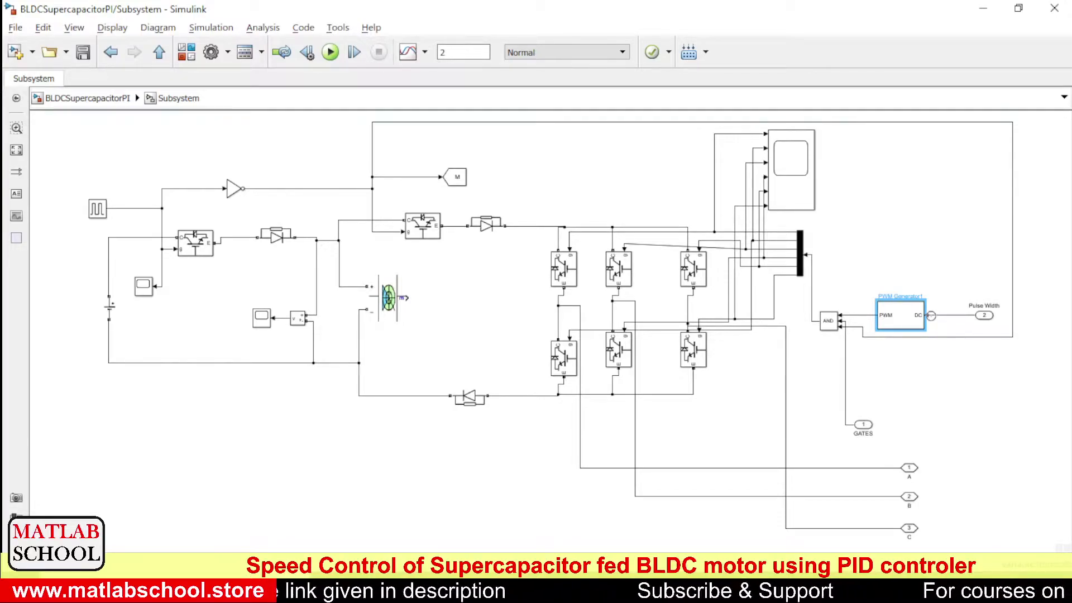
{"action": "left_click", "coordinate": [862, 305]}
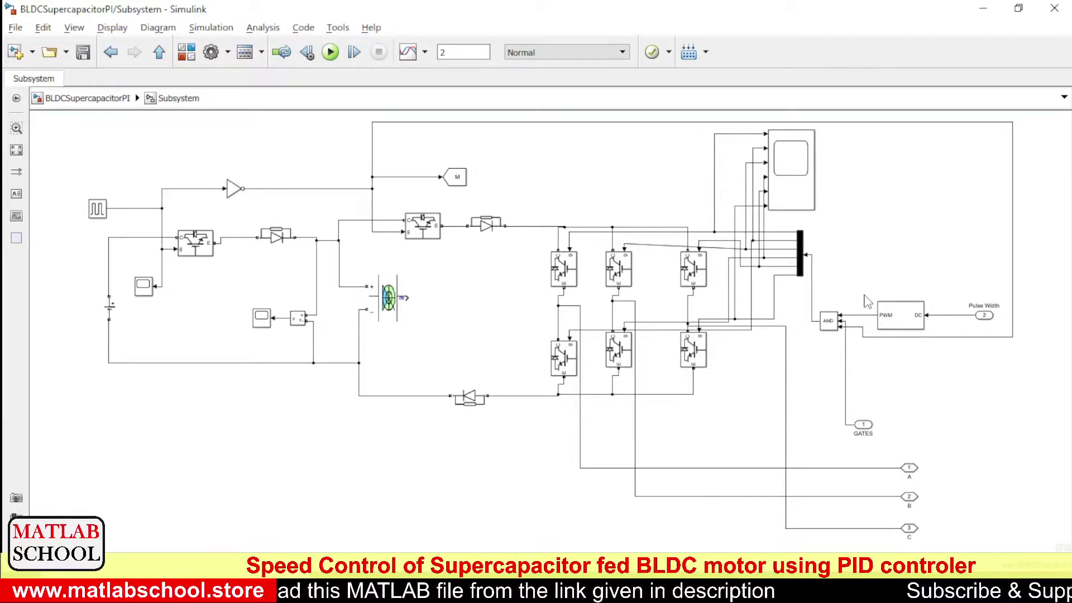
{"action": "left_click", "coordinate": [845, 369]}
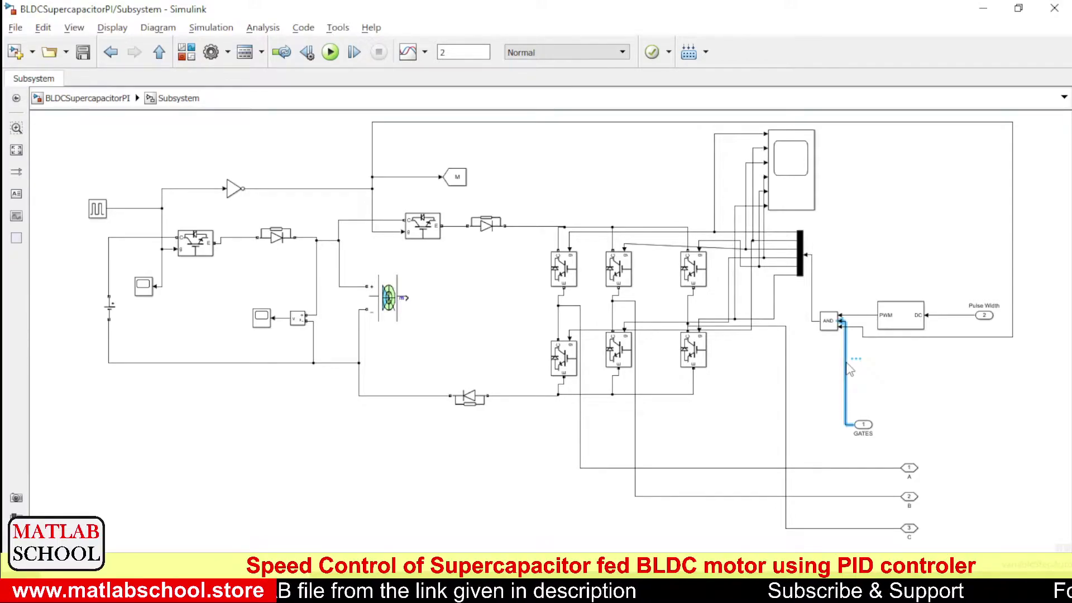
- Leave the subsystem for the top-level model and clear the block selection
{"action": "left_click", "coordinate": [82, 101]}
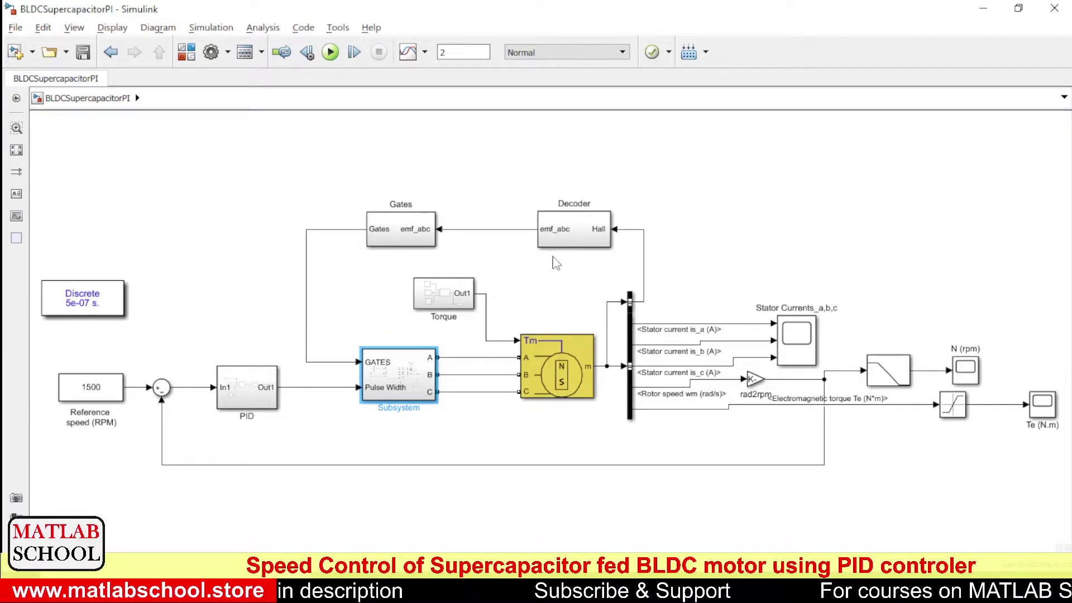
{"action": "left_click", "coordinate": [565, 270]}
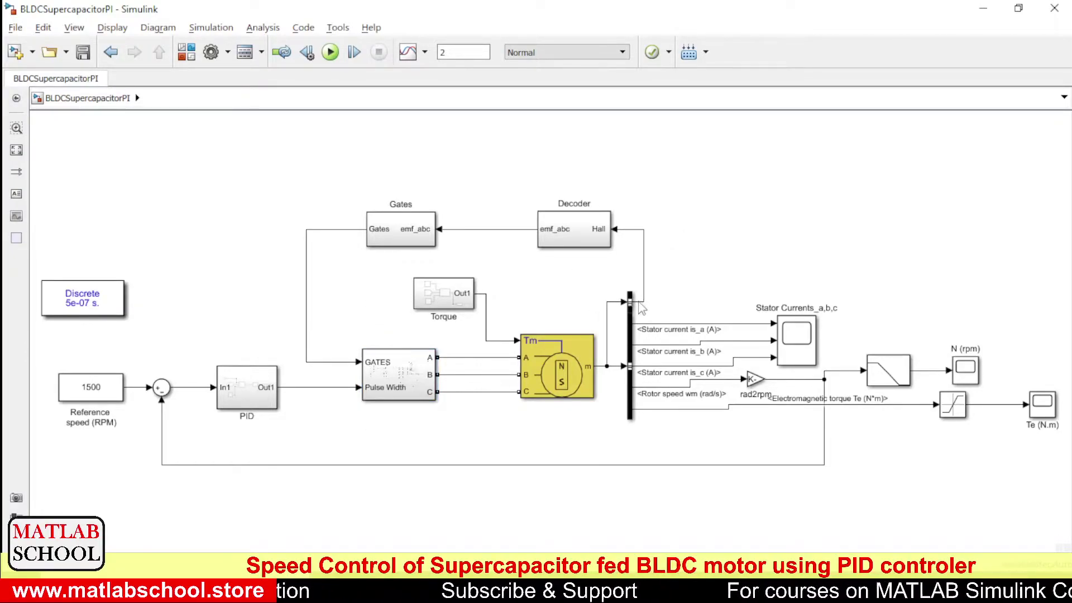
- Follow the Hall signal from the motor's measurement bus to the Decoder and open the Decoder subsystem
{"action": "mouse_move", "coordinate": [631, 306]}
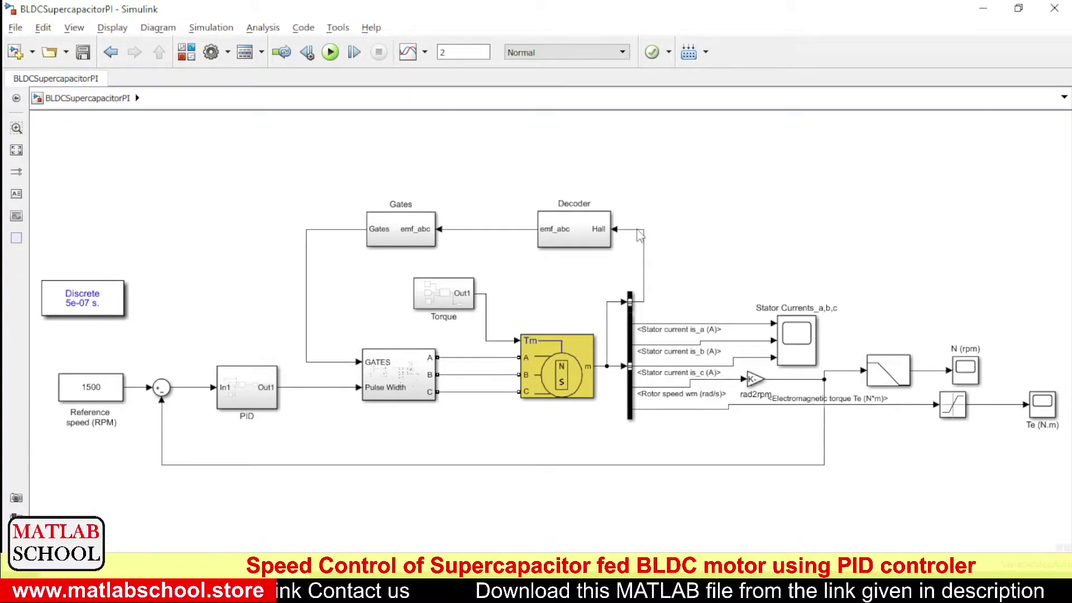
{"action": "left_click", "coordinate": [573, 239]}
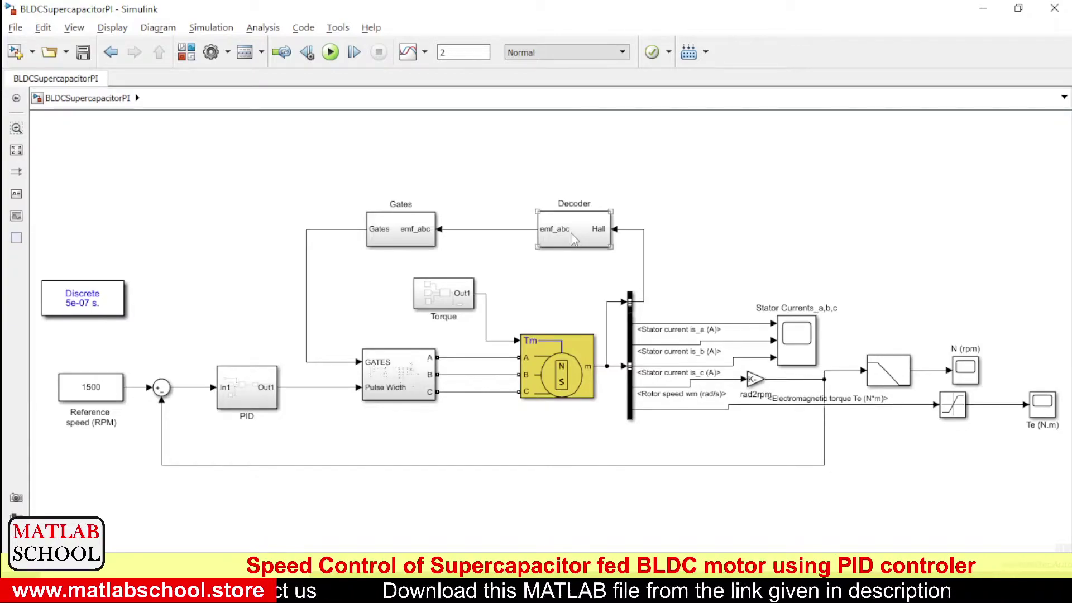
{"action": "left_click", "coordinate": [646, 316]}
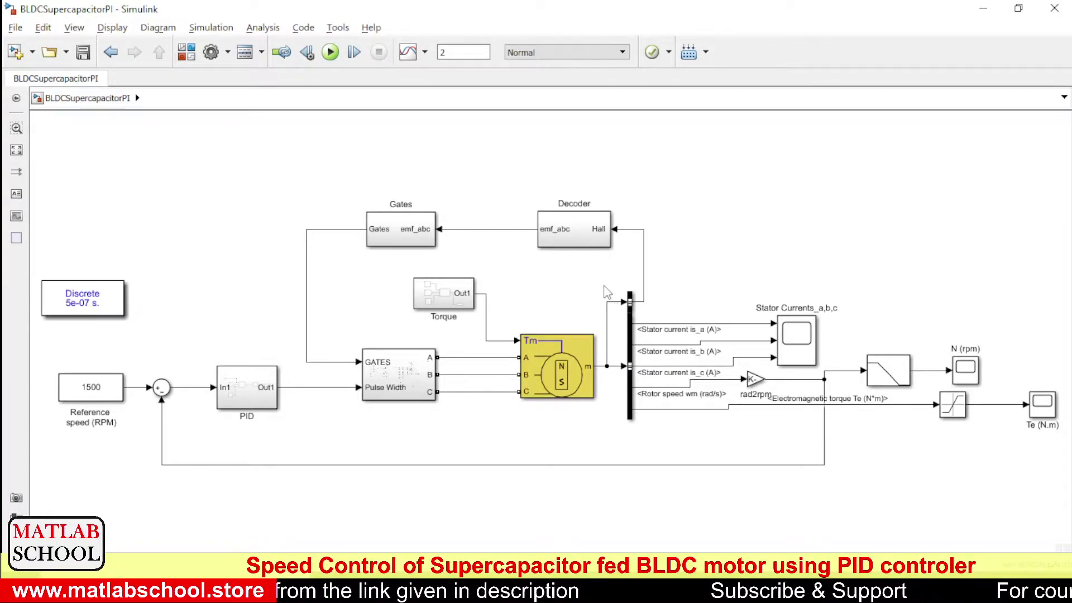
{"action": "left_click", "coordinate": [578, 239]}
{"action": "double_click", "coordinate": [578, 238]}
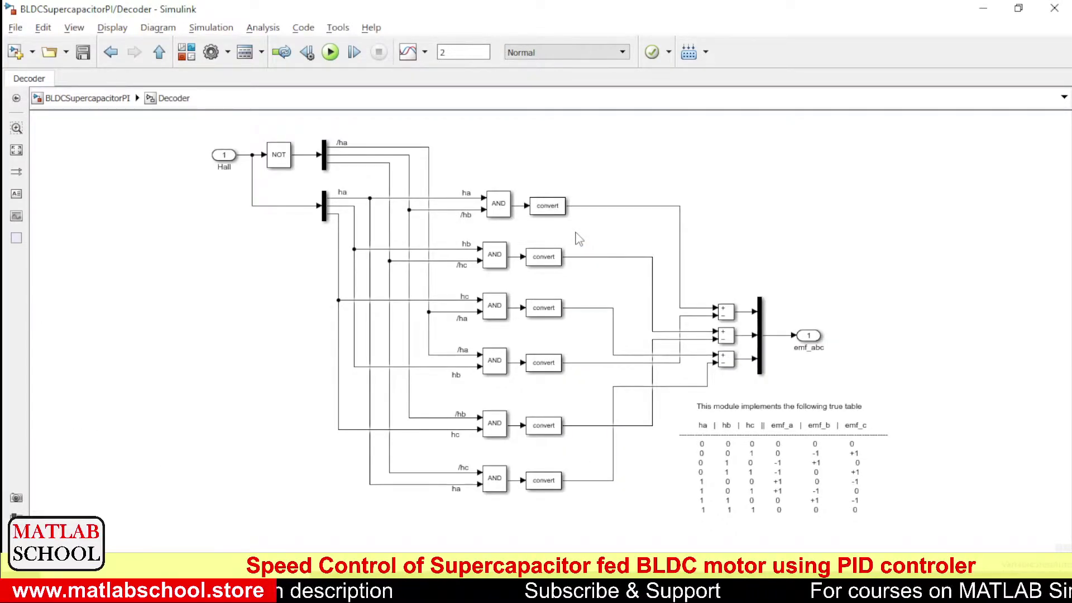
- Examine the Decoder's logic and its truth table relating ha, hb and hc to emf_a, emf_b and emf_c
{"action": "left_click", "coordinate": [724, 310]}
{"action": "left_click", "coordinate": [670, 432]}
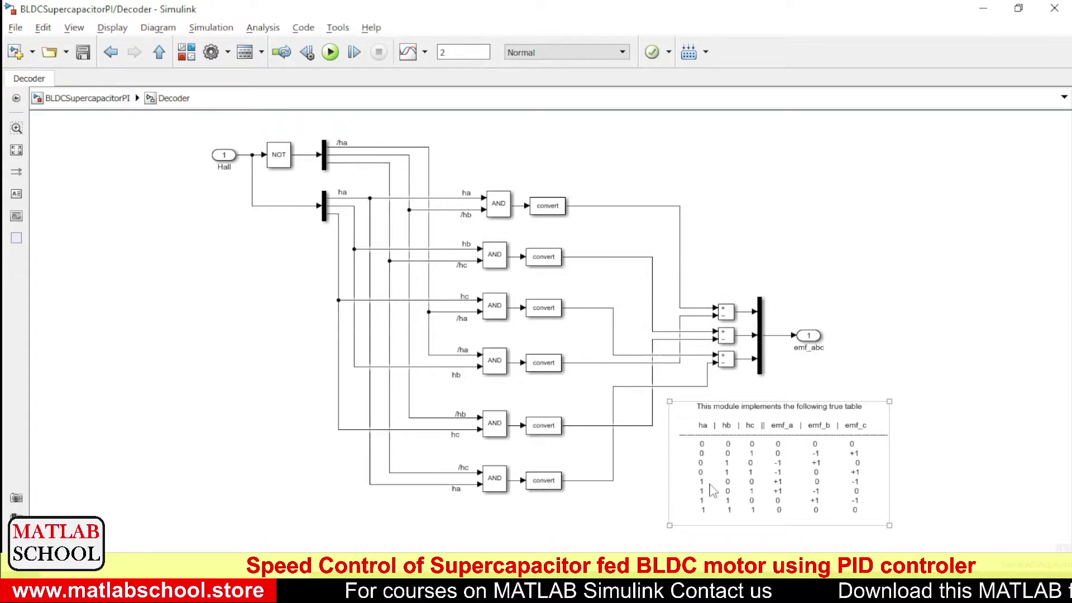
{"action": "left_click", "coordinate": [410, 269]}
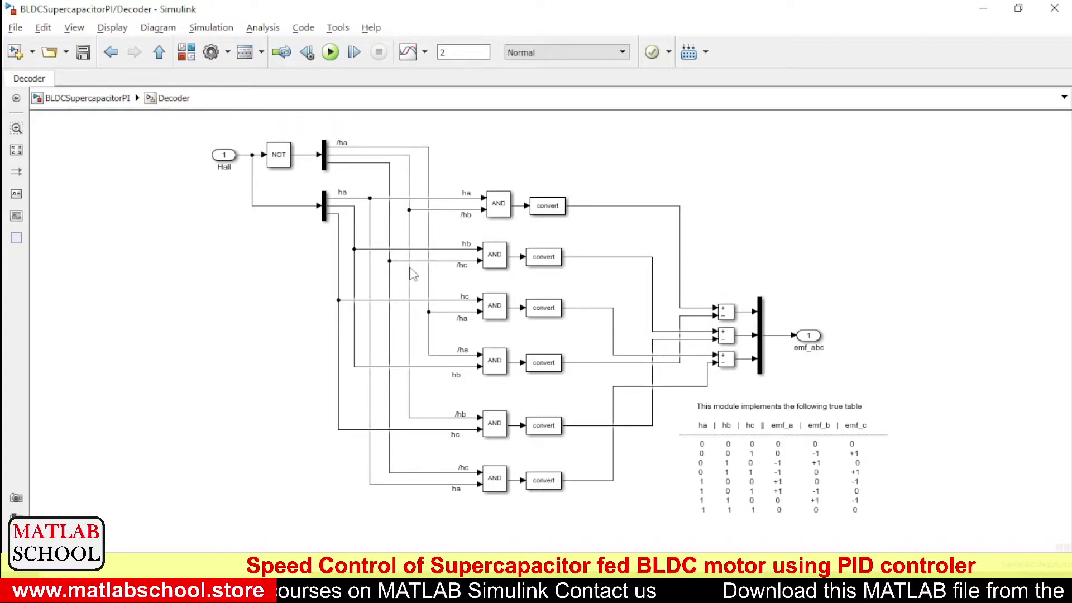
- Go back to the top-level model, open the Gates subsystem and examine its truth table from the emf signals to Q1–Q6
{"action": "left_click", "coordinate": [106, 97]}
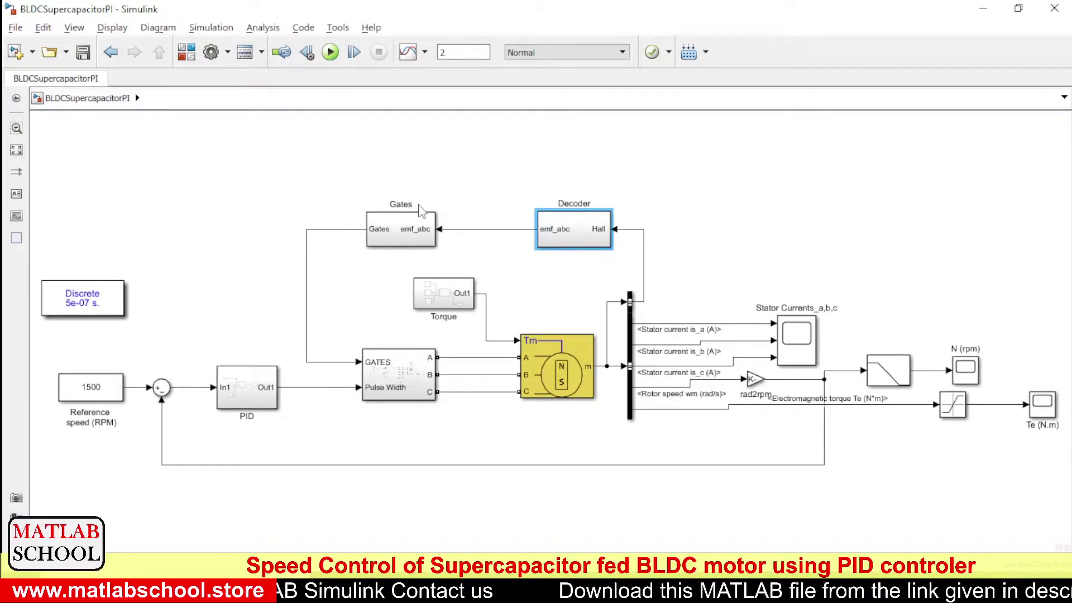
{"action": "double_click", "coordinate": [385, 231]}
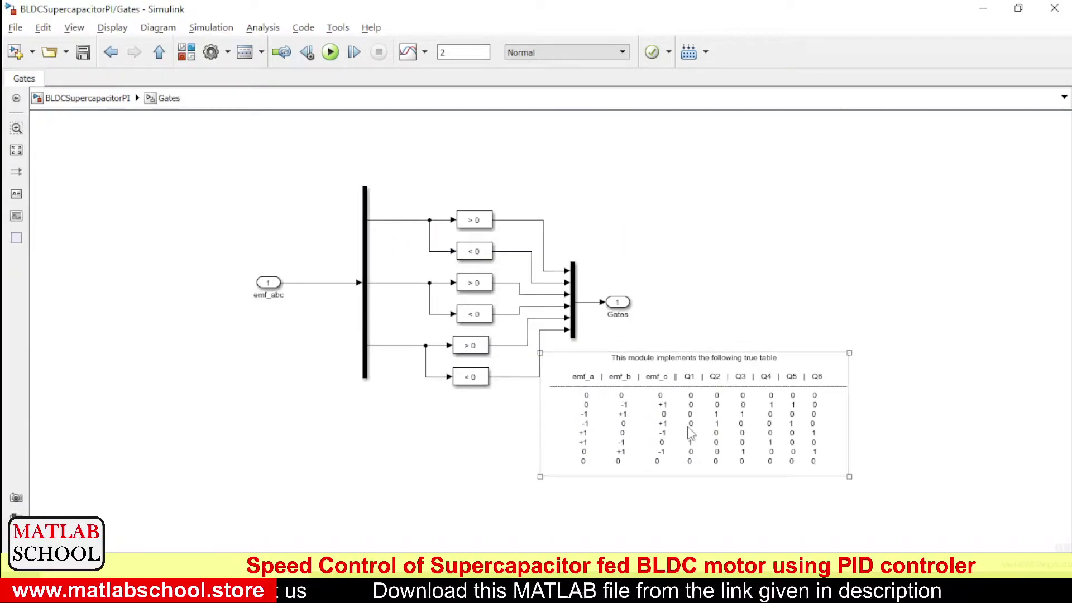
{"action": "key", "text": "space"}
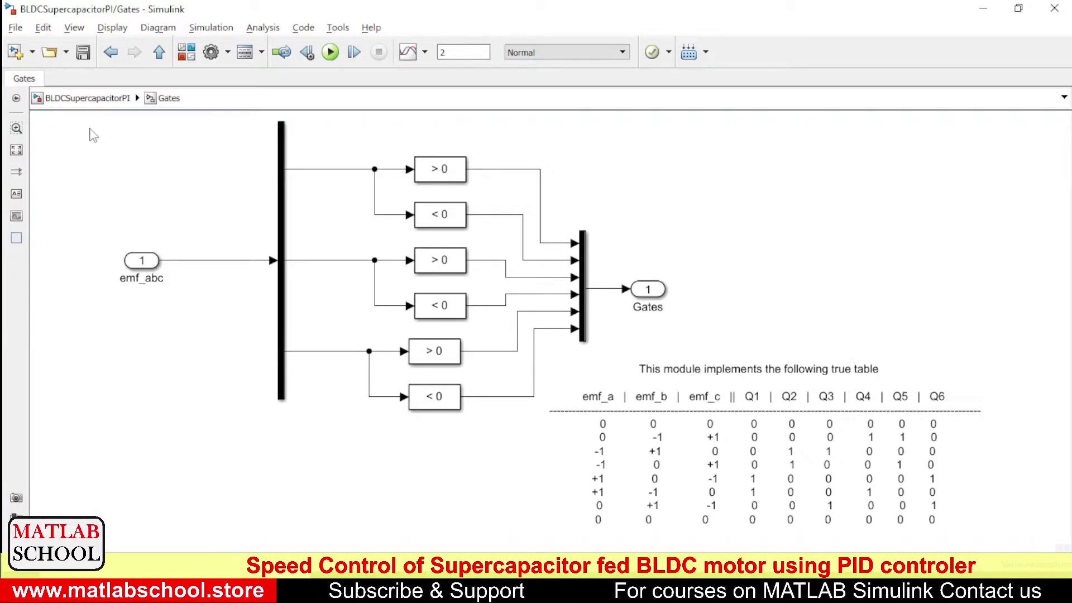
- Open the subsystem with the GATES and Pulse Width inputs and trace the demultiplexed gate signals to the six inverter switches
{"action": "left_click", "coordinate": [86, 98]}
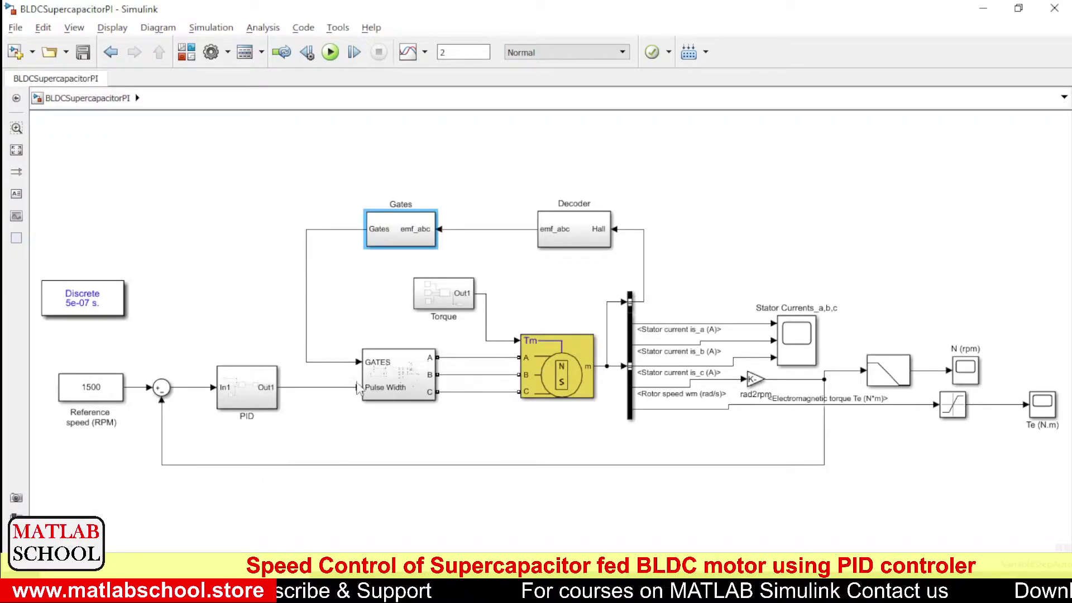
{"action": "double_click", "coordinate": [375, 373]}
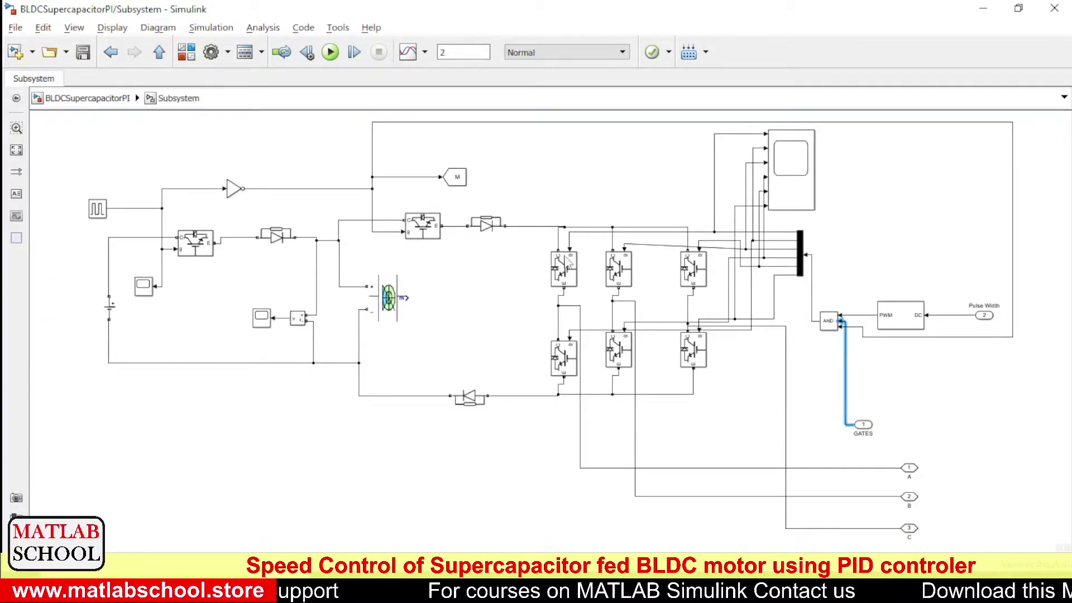
{"action": "left_click", "coordinate": [783, 232]}
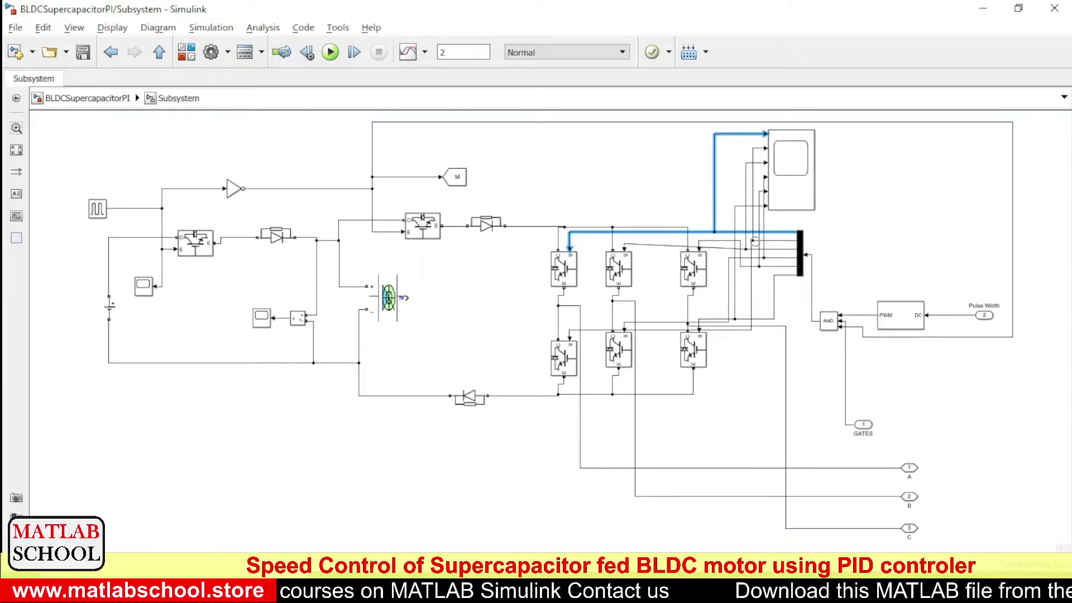
{"action": "left_click", "coordinate": [783, 243]}
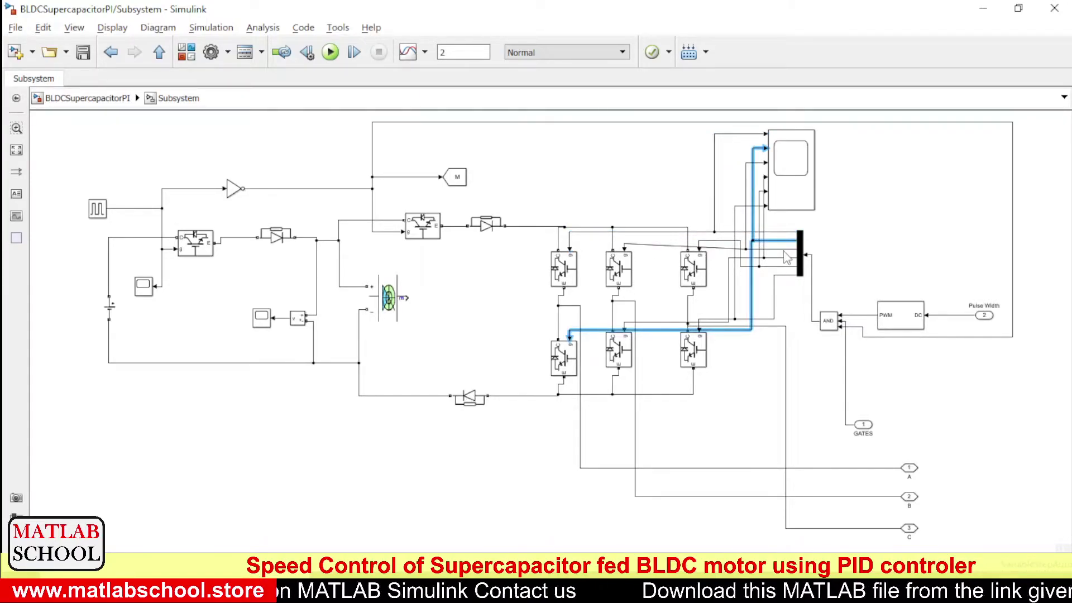
{"action": "left_click", "coordinate": [784, 250]}
{"action": "left_click", "coordinate": [785, 258]}
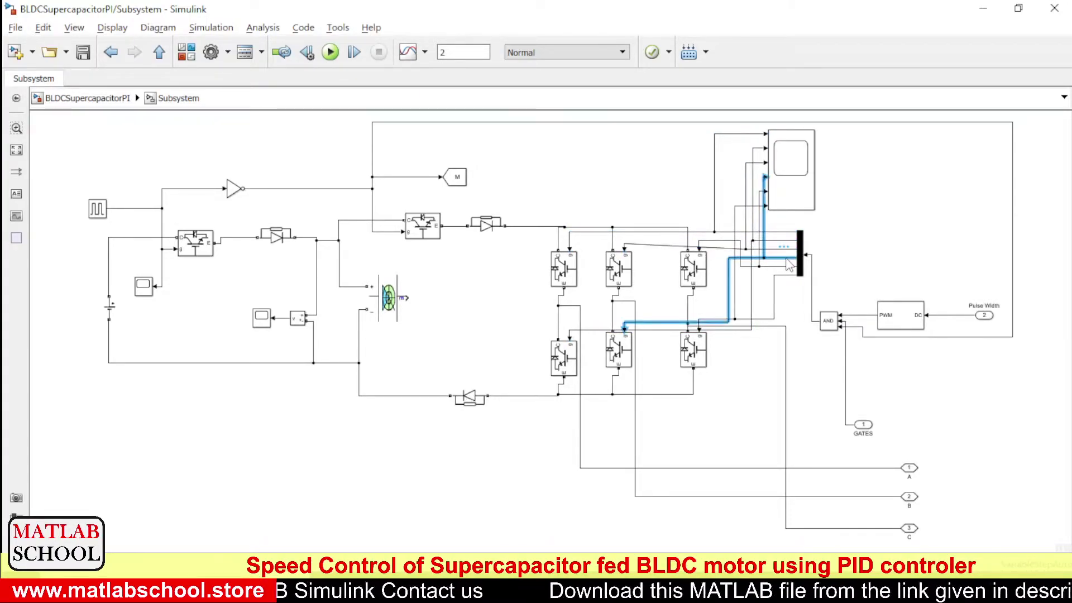
{"action": "left_click", "coordinate": [785, 267]}
{"action": "left_click", "coordinate": [787, 274]}
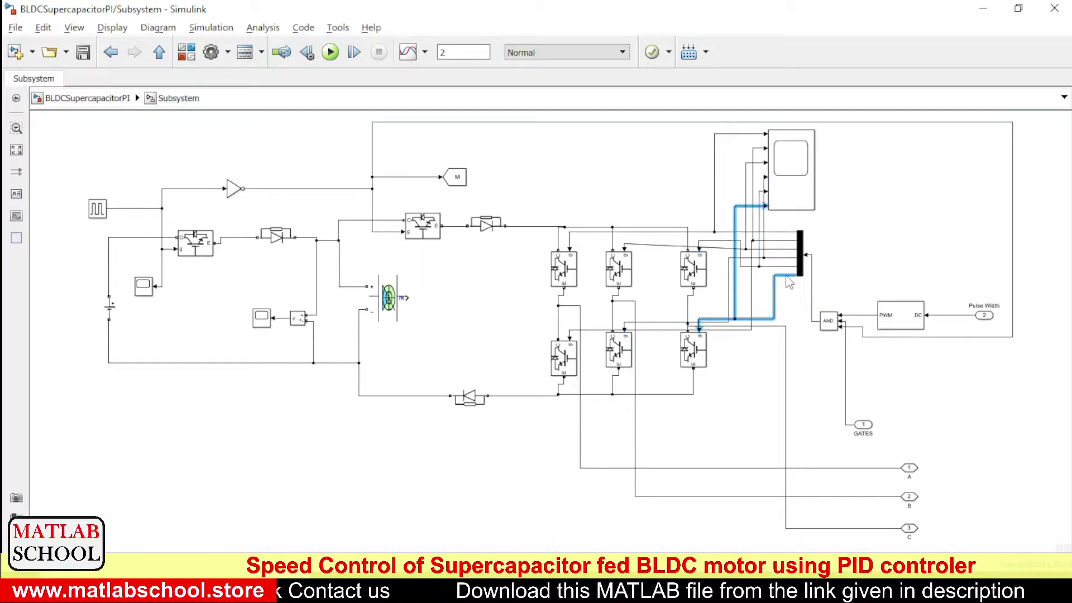
{"action": "left_click", "coordinate": [919, 244]}
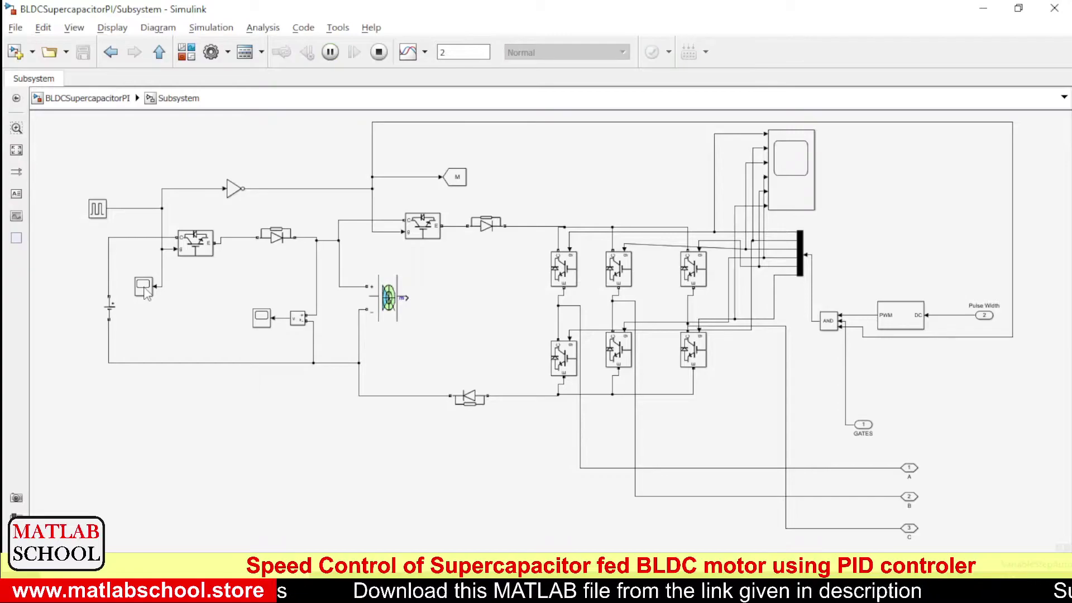
- Open the scope on the pulse generator signal and move its window away from the supercapacitor circuit
{"action": "left_click", "coordinate": [144, 287]}
{"action": "double_click", "coordinate": [144, 288]}
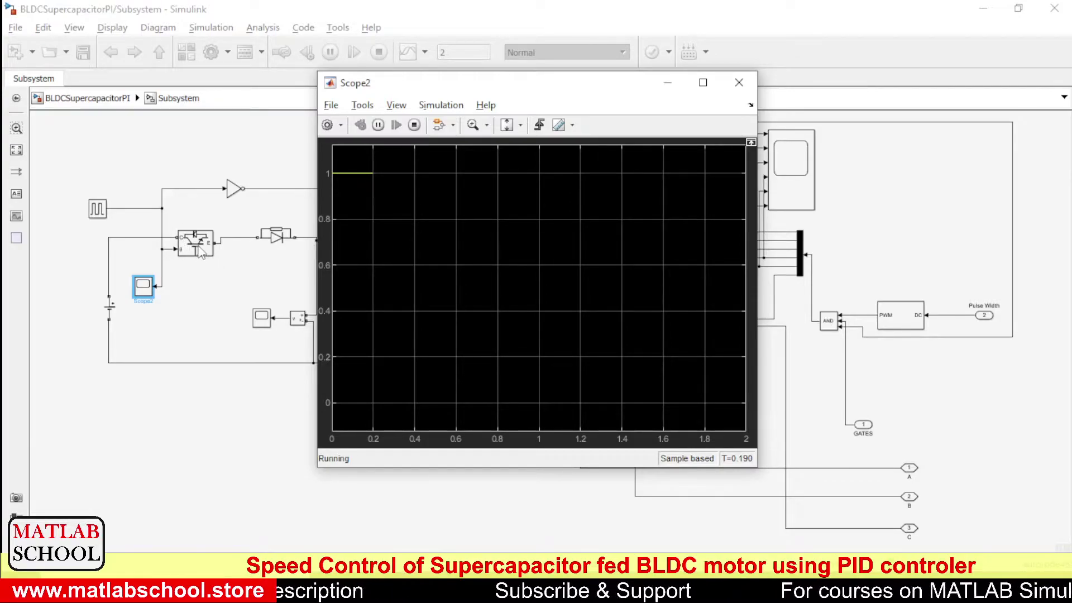
{"action": "left_click_drag", "start_coordinate": [506, 90], "coordinate": [749, 99]}
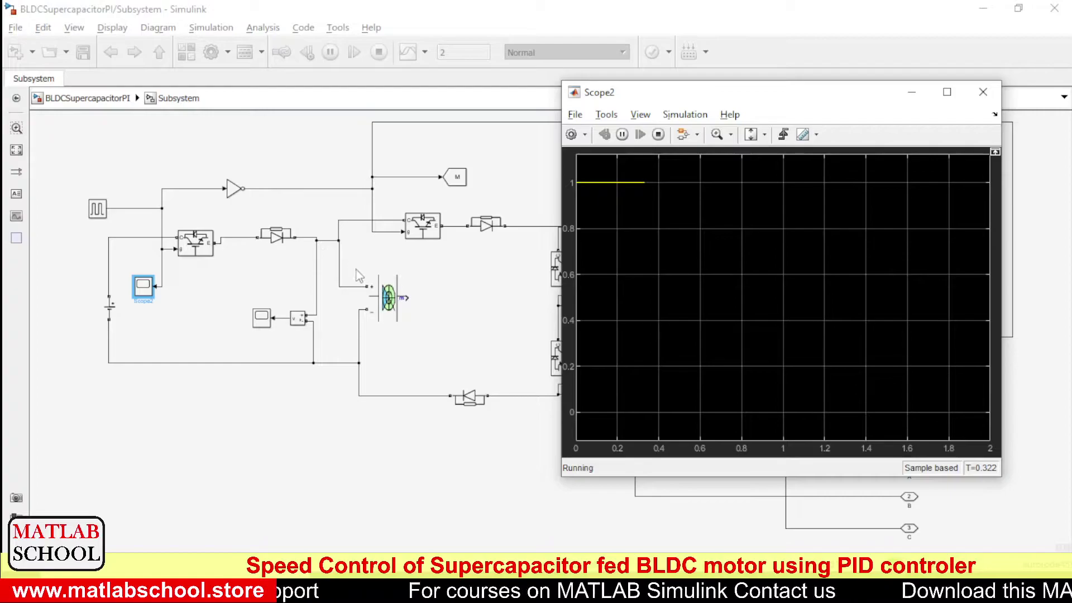
- Open the scope of the voltage measurement across the supercapacitor and move its window clear of that circuit
{"action": "left_click", "coordinate": [261, 321]}
{"action": "left_click", "coordinate": [261, 321]}
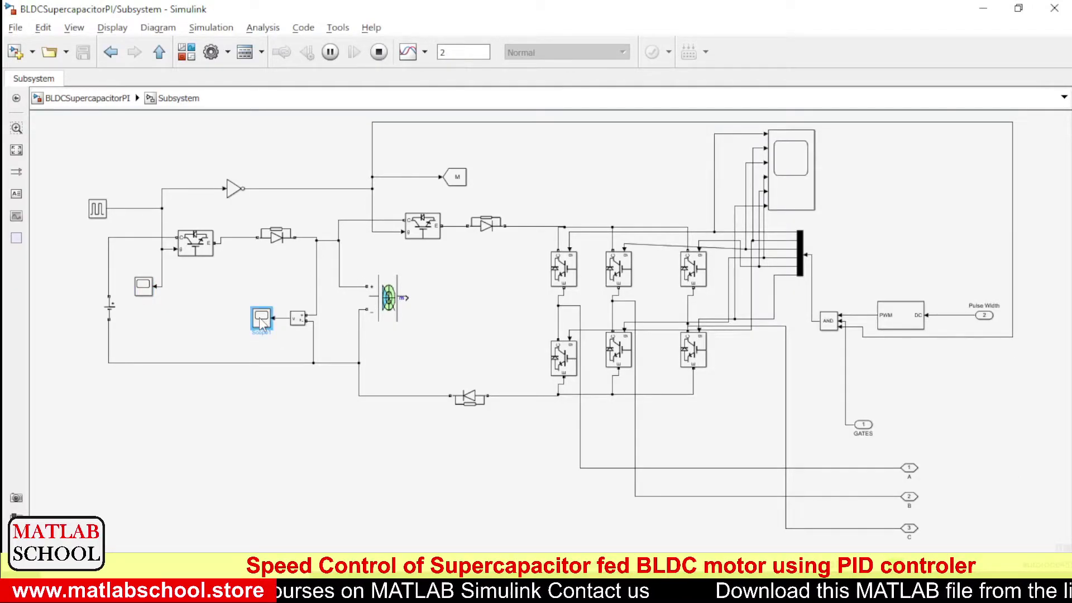
{"action": "double_click", "coordinate": [261, 323]}
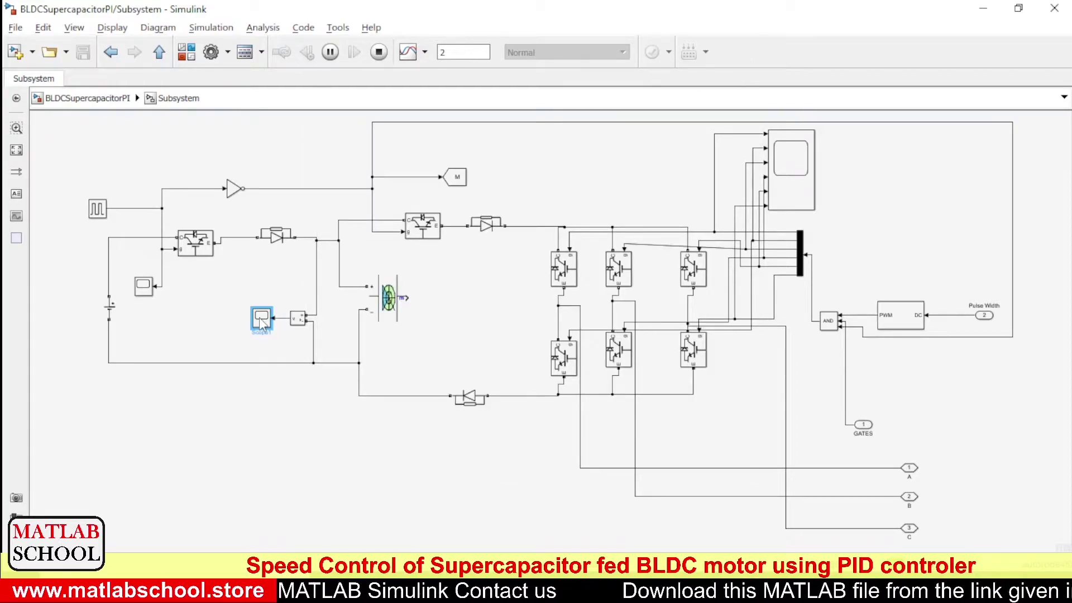
{"action": "double_click", "coordinate": [261, 320]}
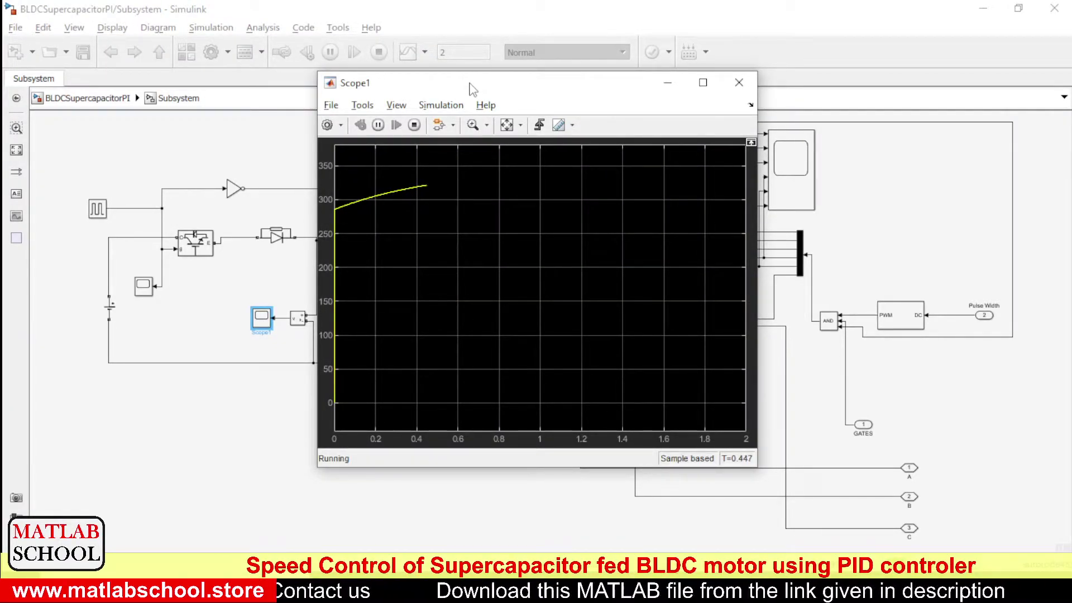
{"action": "left_click_drag", "start_coordinate": [471, 89], "coordinate": [642, 75]}
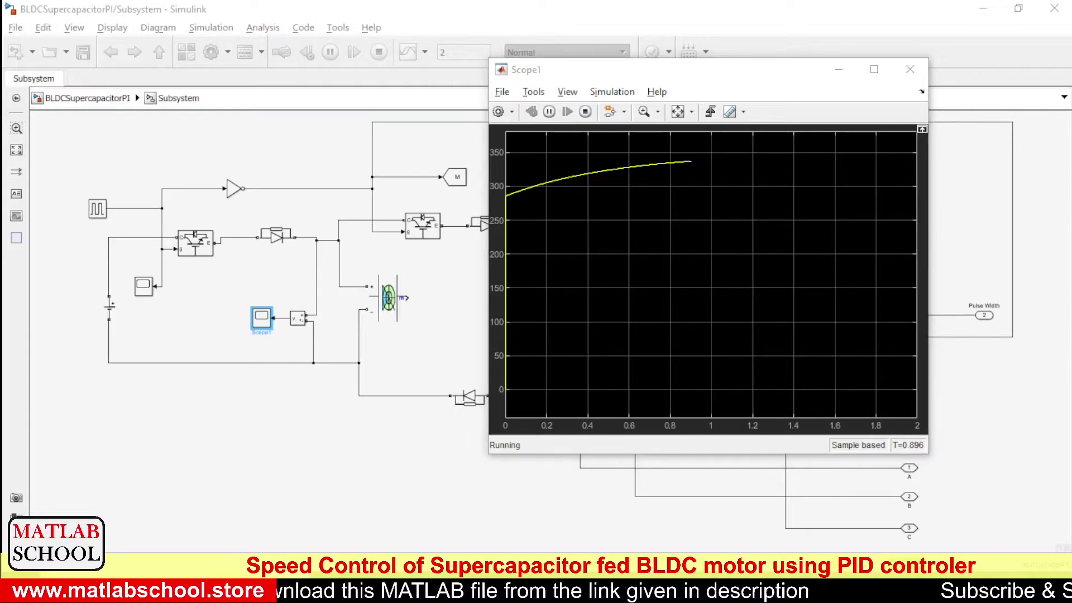
- Compare Scope2 side by side with Scope1, put Scope2 away and return to the top-level model
{"action": "left_click_drag", "start_coordinate": [831, 101], "coordinate": [314, 126]}
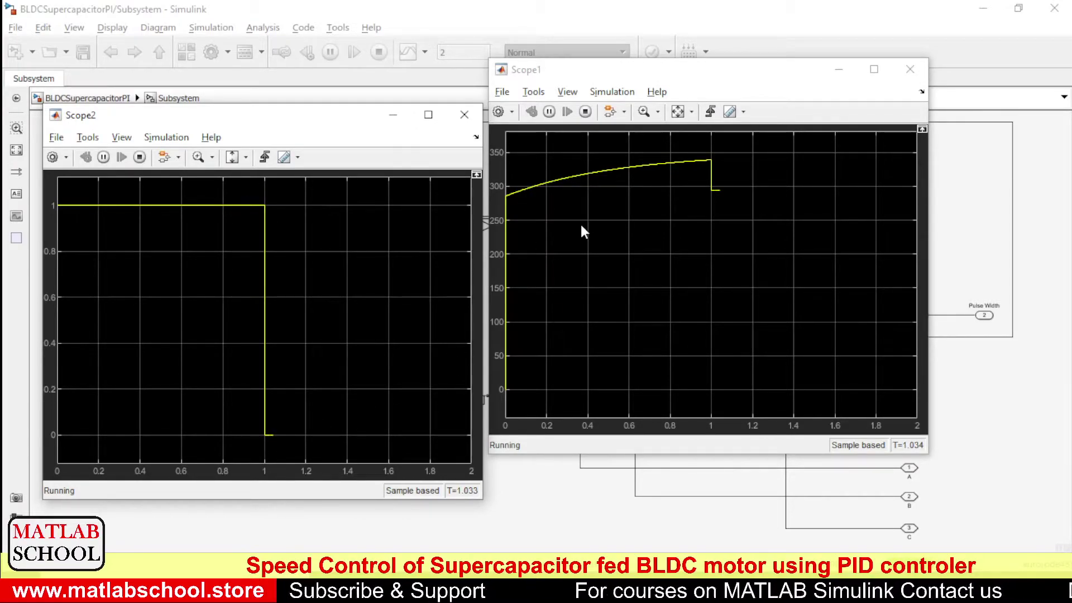
{"action": "left_click", "coordinate": [394, 118]}
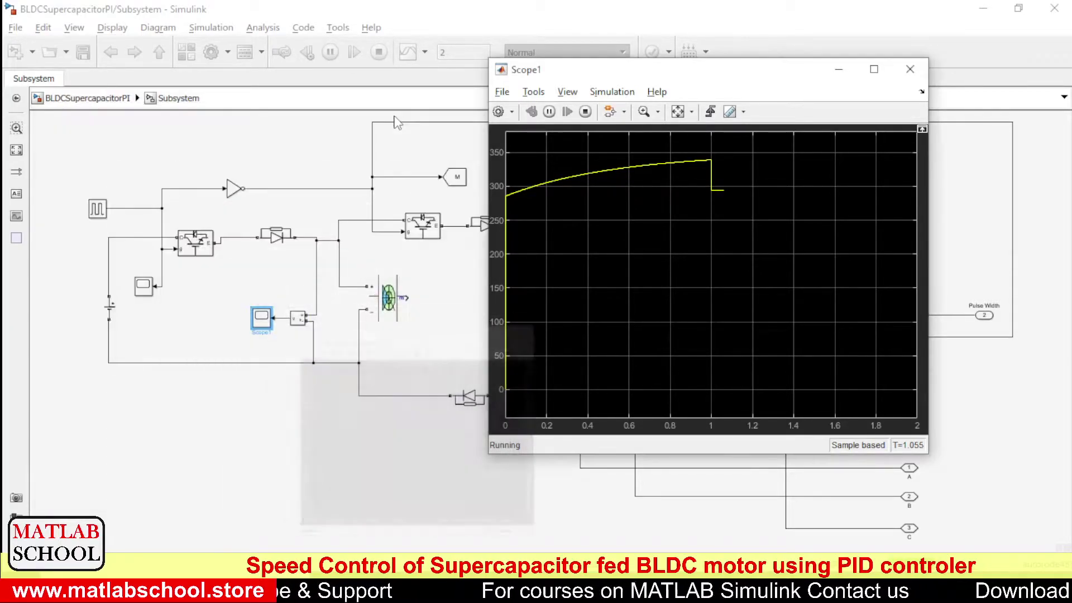
{"action": "left_click", "coordinate": [92, 102]}
{"action": "left_click", "coordinate": [93, 100]}
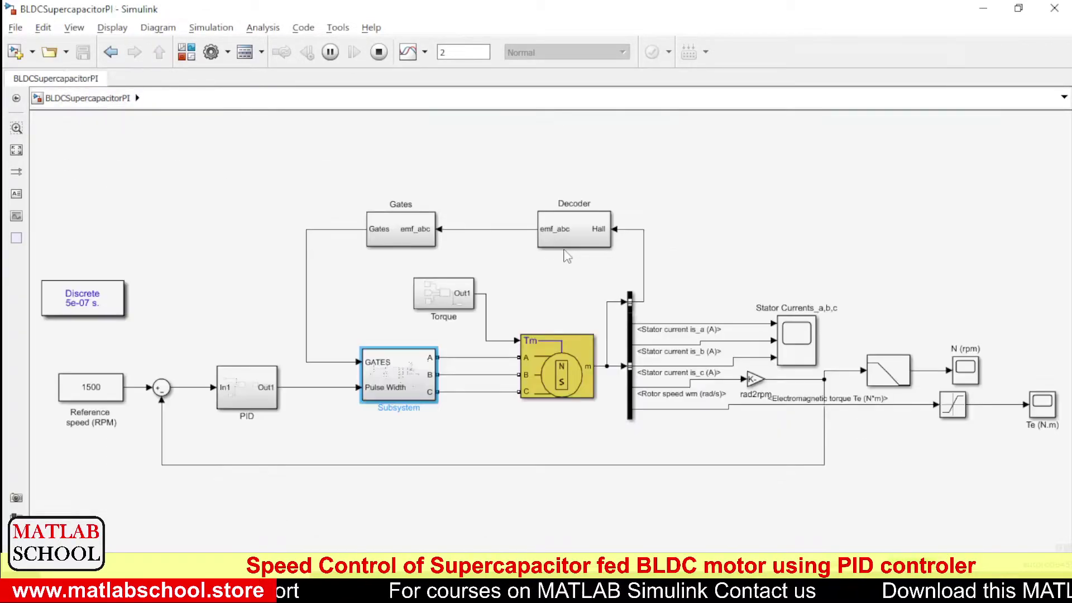
- Review the rotor speed response in the N (rpm) scope and put its window away
{"action": "left_click", "coordinate": [967, 373]}
{"action": "double_click", "coordinate": [967, 373]}
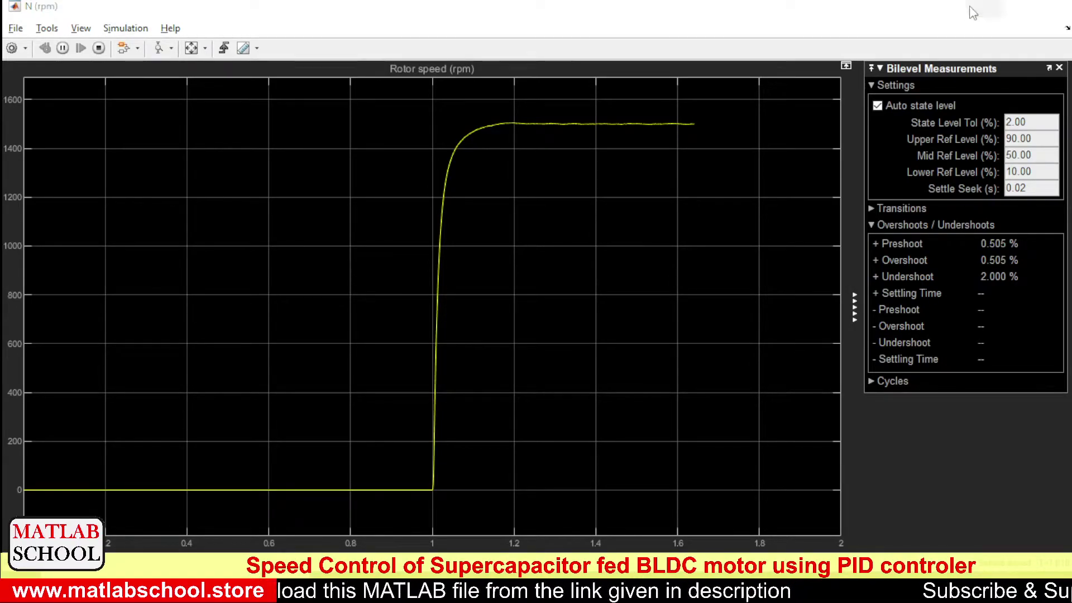
{"action": "left_click", "coordinate": [973, 13]}
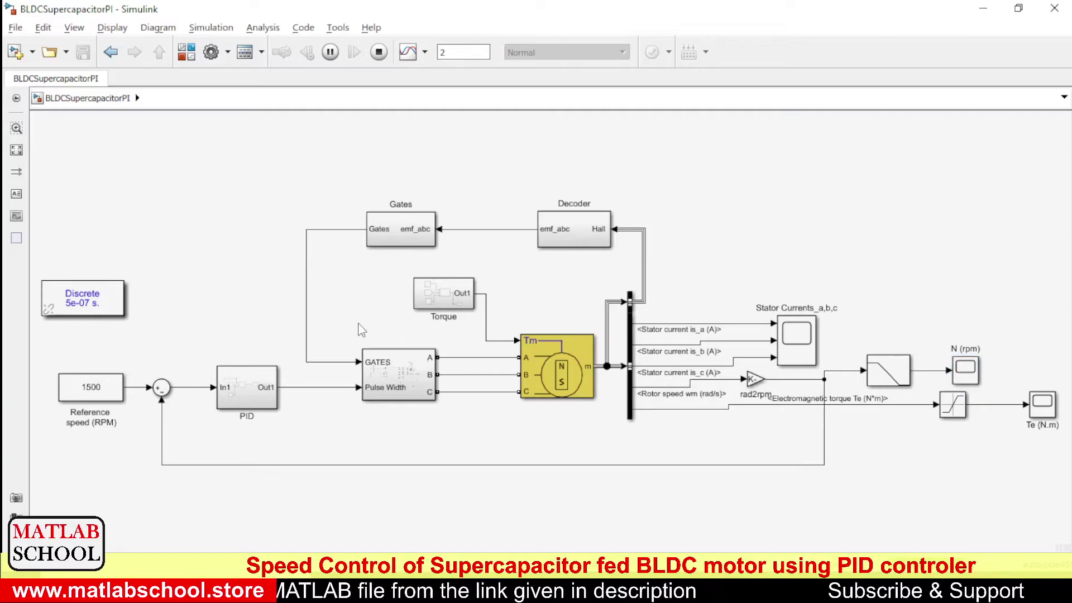
- Examine how signal M switches between constants 1 and 0 in the Torque subsystem, and go back to the top-level model
{"action": "left_click", "coordinate": [462, 296]}
{"action": "double_click", "coordinate": [462, 295]}
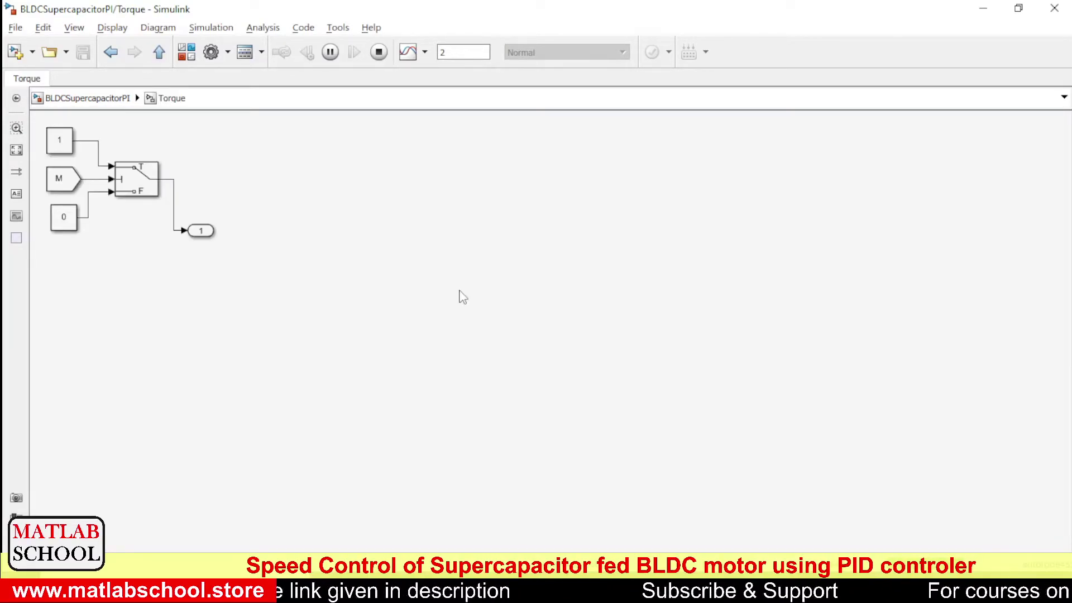
{"action": "key", "text": "space"}
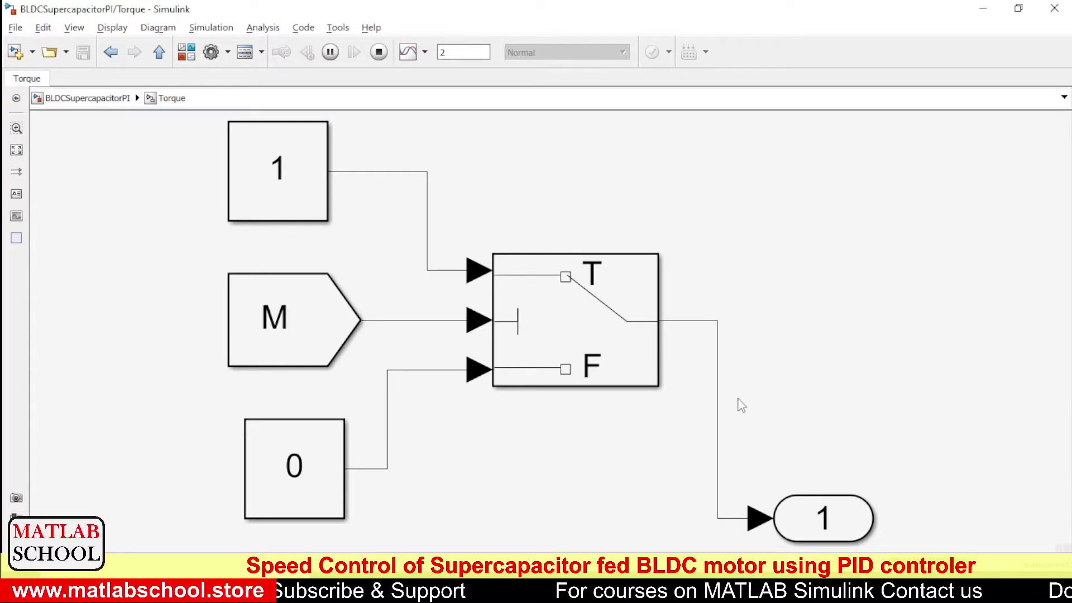
{"action": "left_click", "coordinate": [79, 101]}
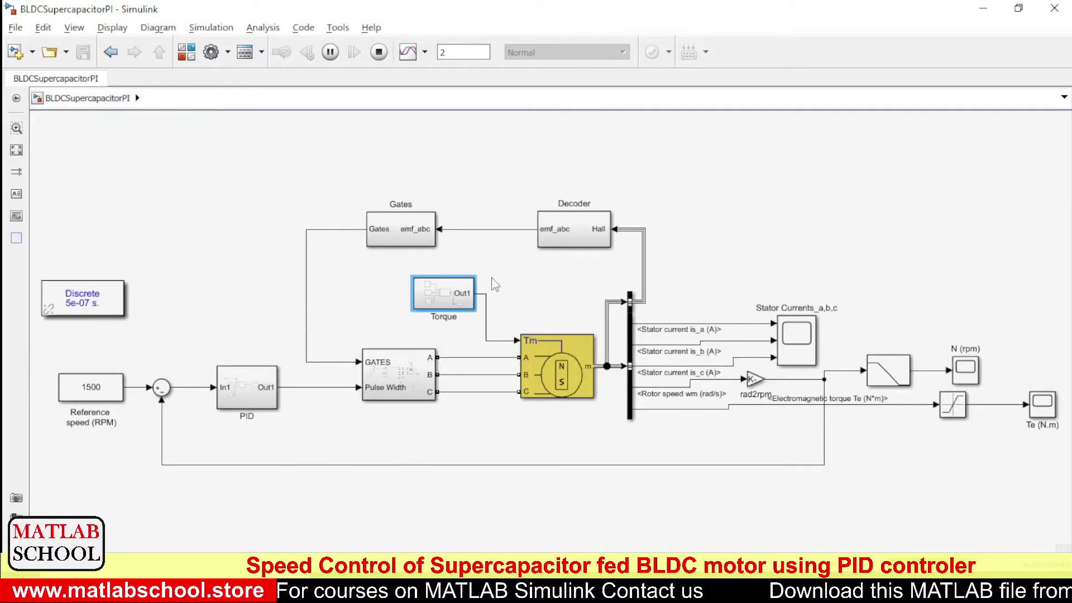
- Review the electromagnetic torque in the Te (N.m) scope with the axes scaled to the signal, and close the scope
{"action": "left_click", "coordinate": [1011, 456]}
{"action": "left_click", "coordinate": [1039, 409]}
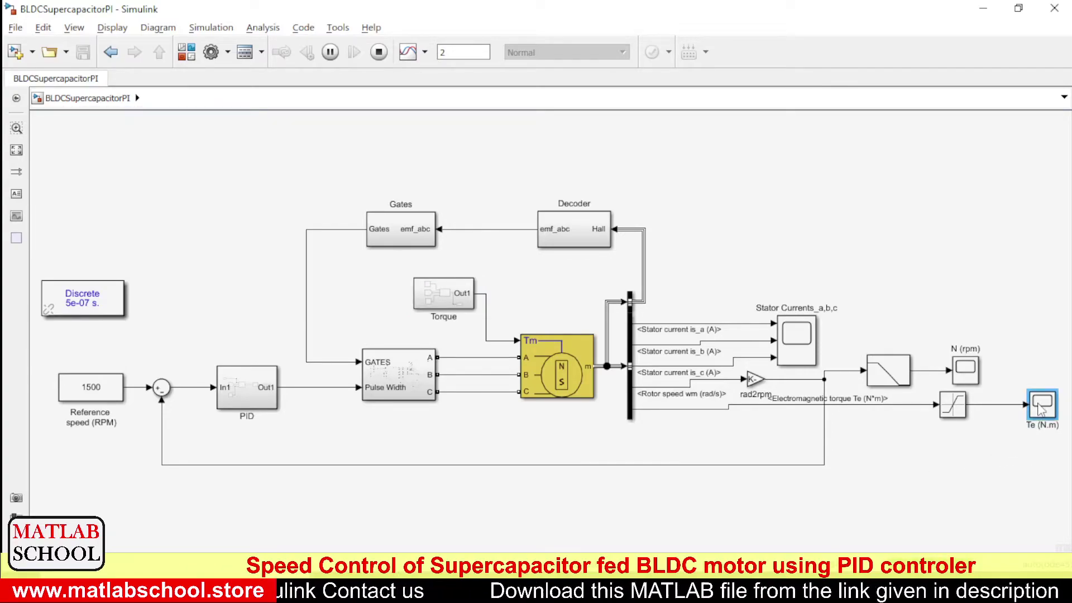
{"action": "double_click", "coordinate": [1040, 409]}
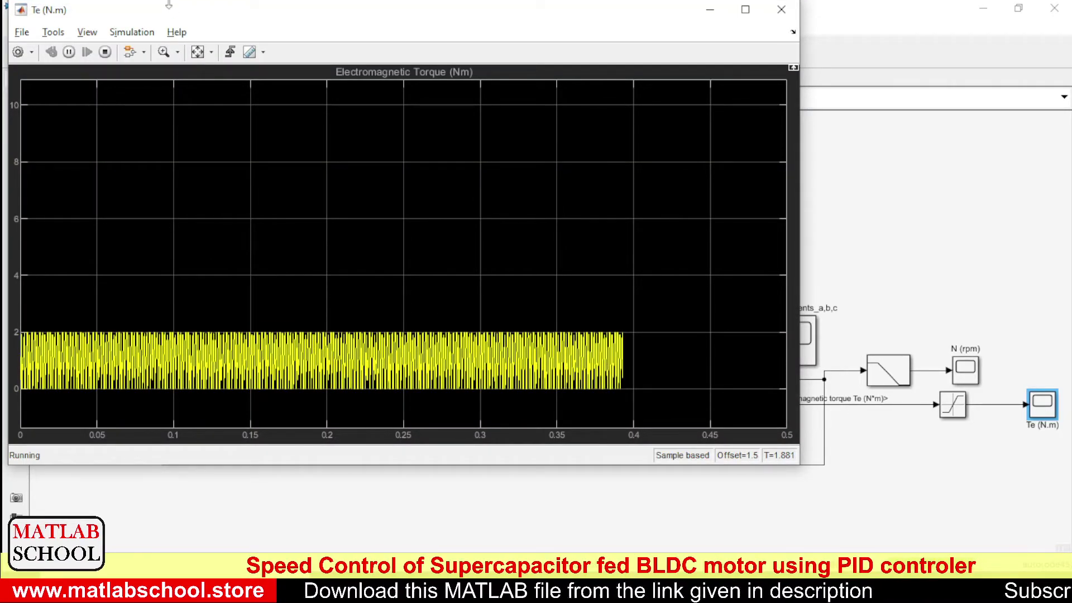
{"action": "left_click", "coordinate": [199, 54]}
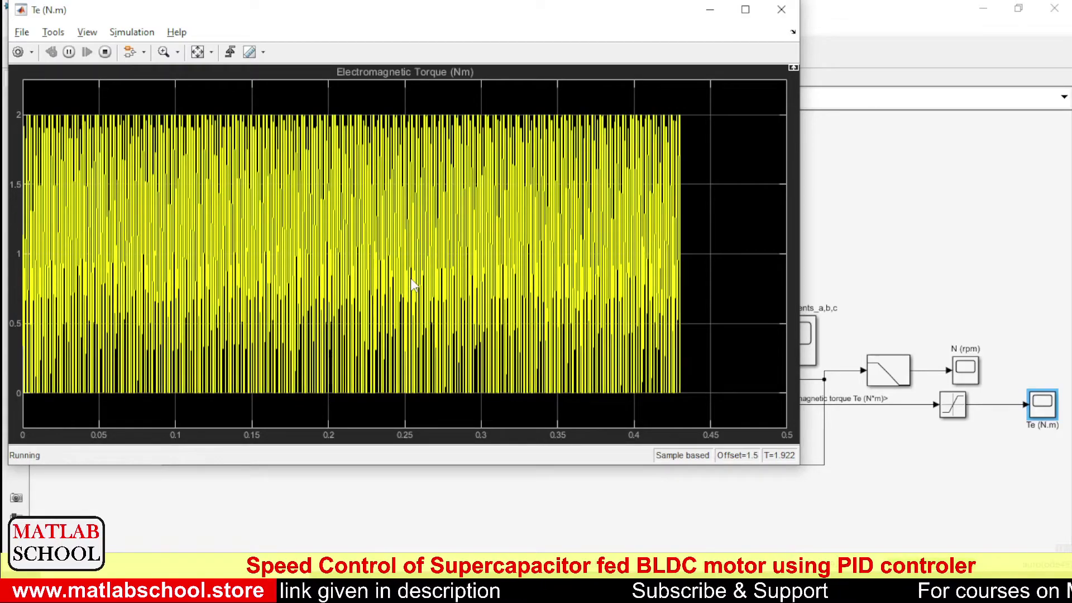
{"action": "left_click", "coordinate": [781, 10]}
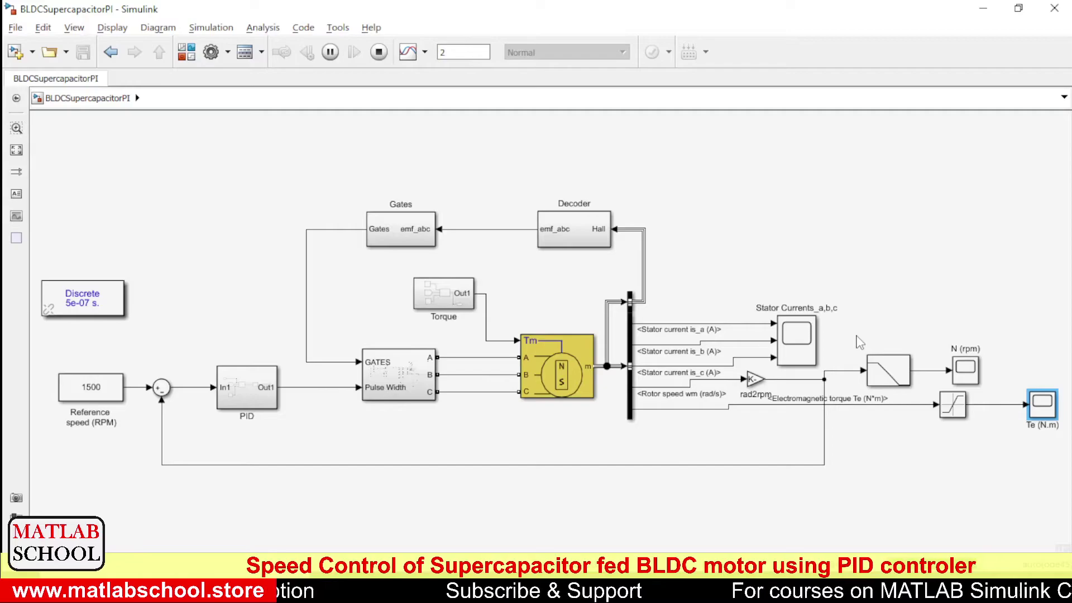
- Check the rotor speed waveform over the full 2 s run in the N (rpm) scope and minimize its window
{"action": "left_click", "coordinate": [966, 373]}
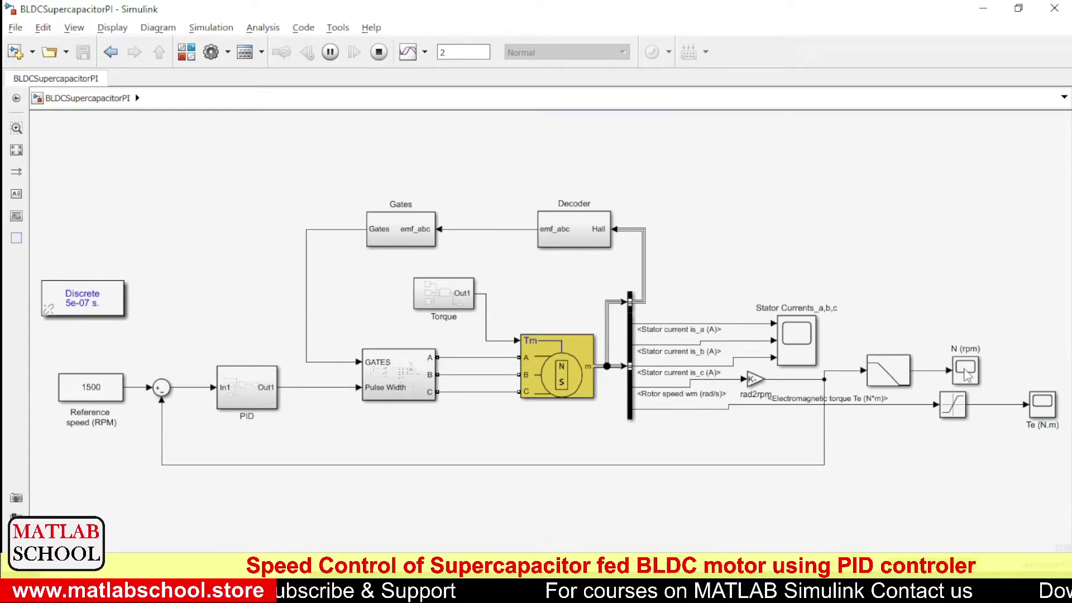
{"action": "double_click", "coordinate": [965, 373]}
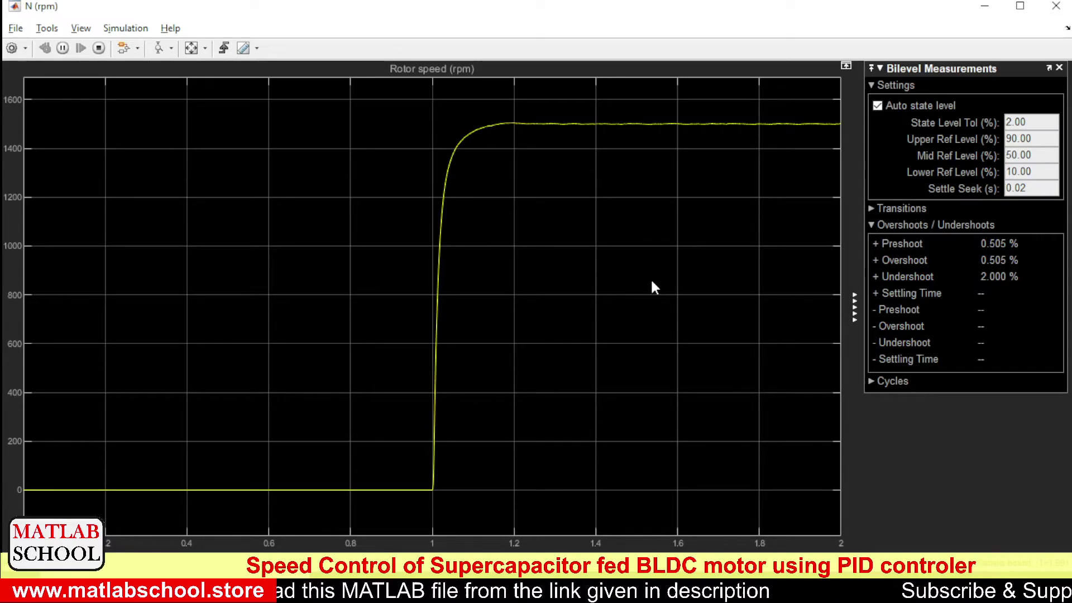
{"action": "left_click", "coordinate": [984, 6]}
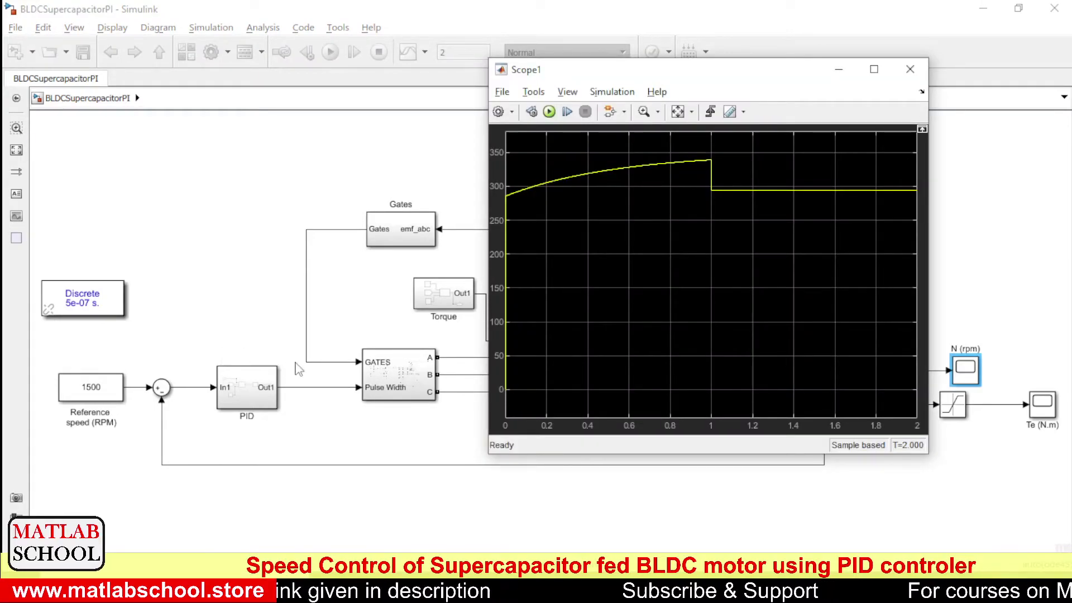
- Move the Scope1 window into the upper corner of the screen and narrow it to free space for other scopes
{"action": "left_click", "coordinate": [401, 377]}
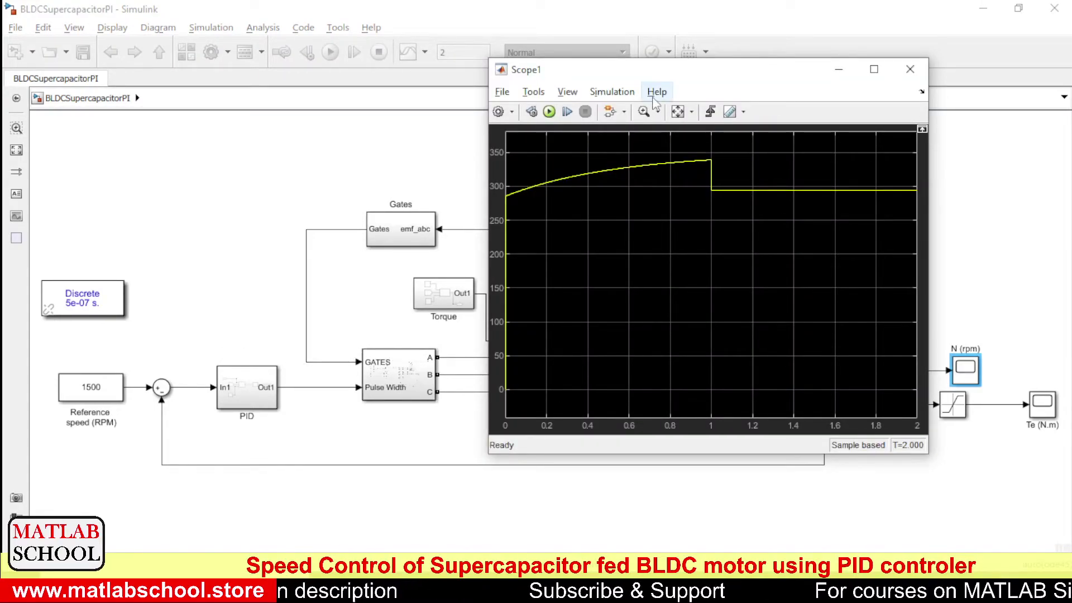
{"action": "left_click", "coordinate": [732, 72]}
{"action": "left_click_drag", "start_coordinate": [733, 58], "coordinate": [885, 33]}
{"action": "left_click_drag", "start_coordinate": [620, 137], "coordinate": [729, 137]}
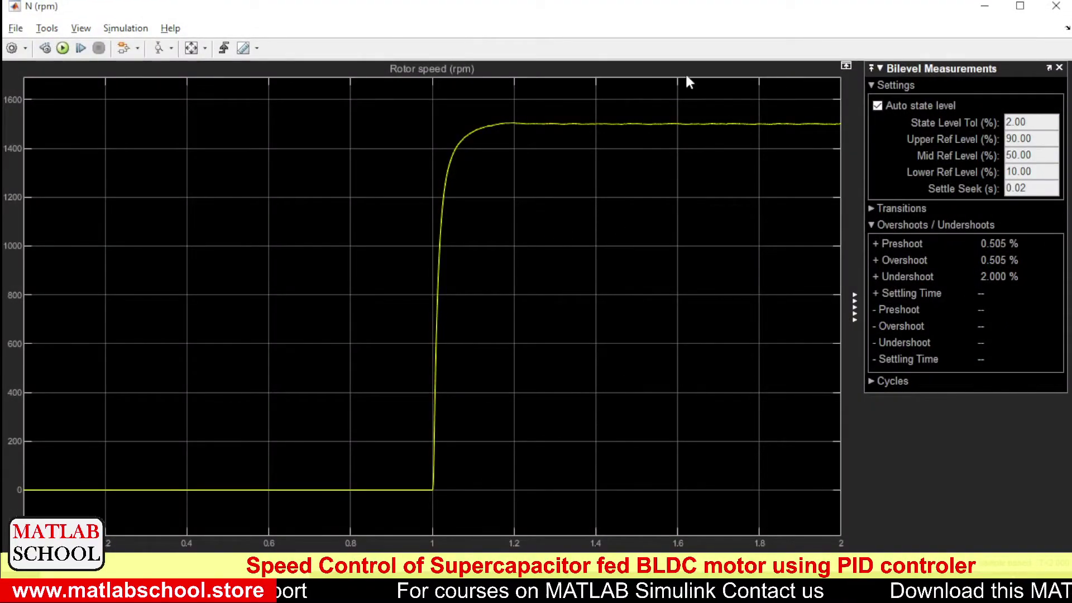
- Shrink the N (rpm) scope window and place it beside Scope1 so both waveforms can be compared
{"action": "left_click", "coordinate": [1019, 7]}
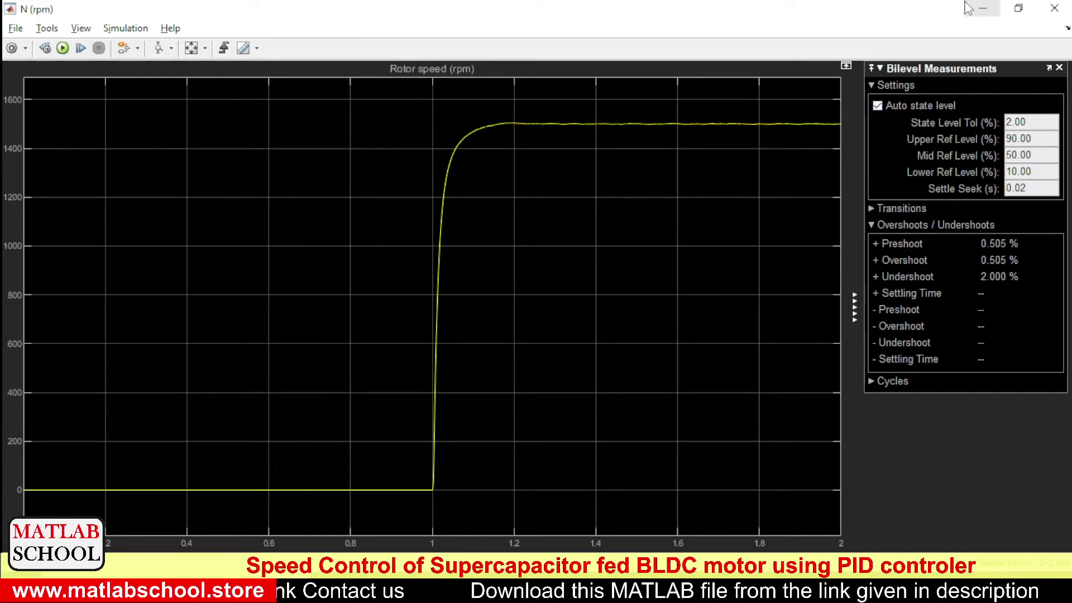
{"action": "double_click", "coordinate": [843, 11]}
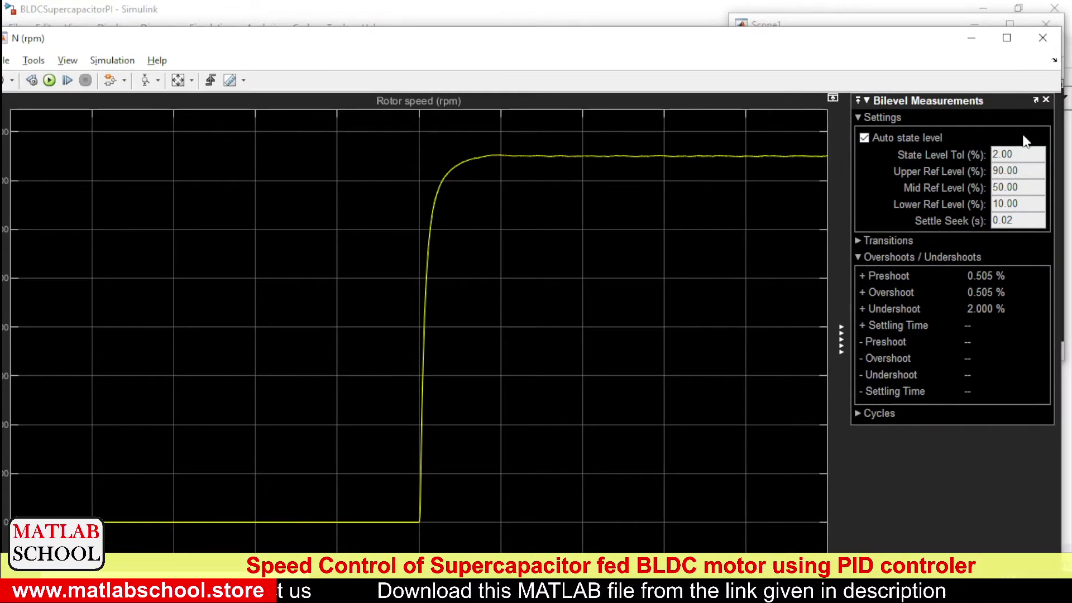
{"action": "left_click_drag", "start_coordinate": [1059, 141], "coordinate": [572, 141]}
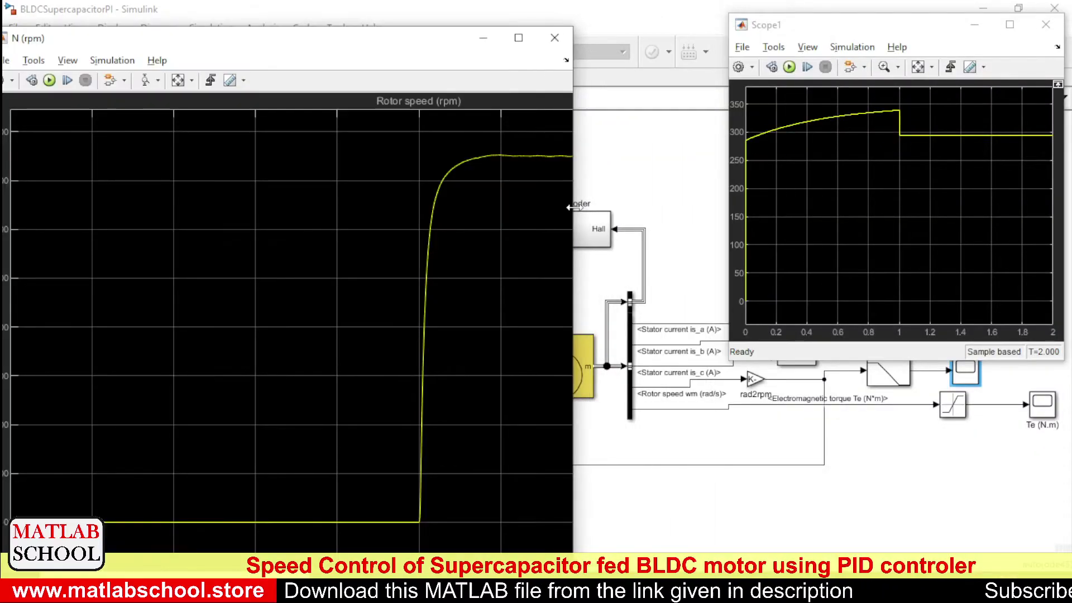
{"action": "left_click_drag", "start_coordinate": [326, 29], "coordinate": [321, 296]}
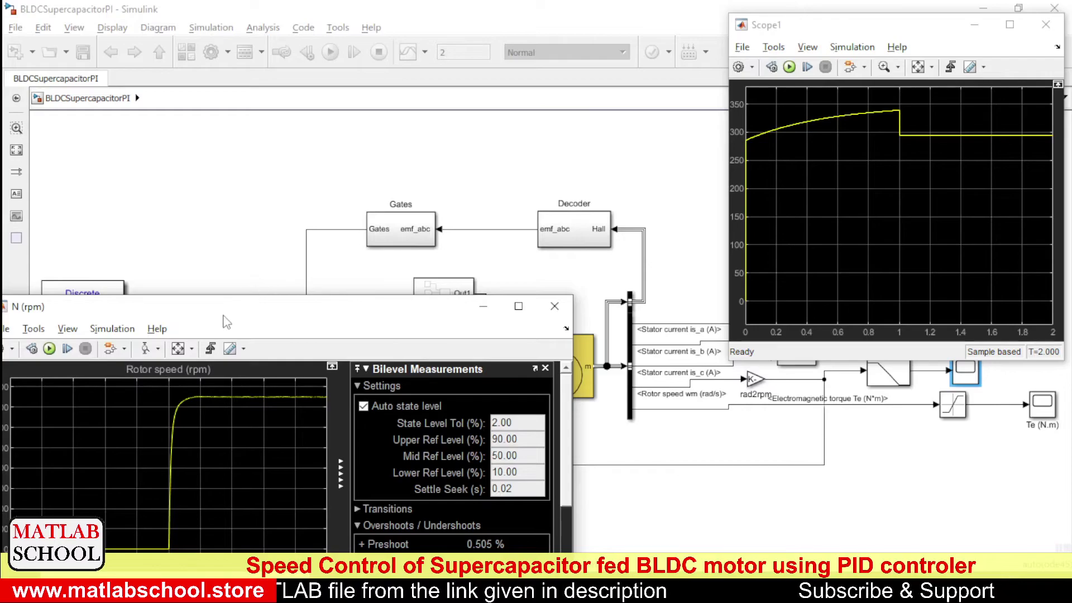
{"action": "left_click_drag", "start_coordinate": [223, 314], "coordinate": [329, 95]}
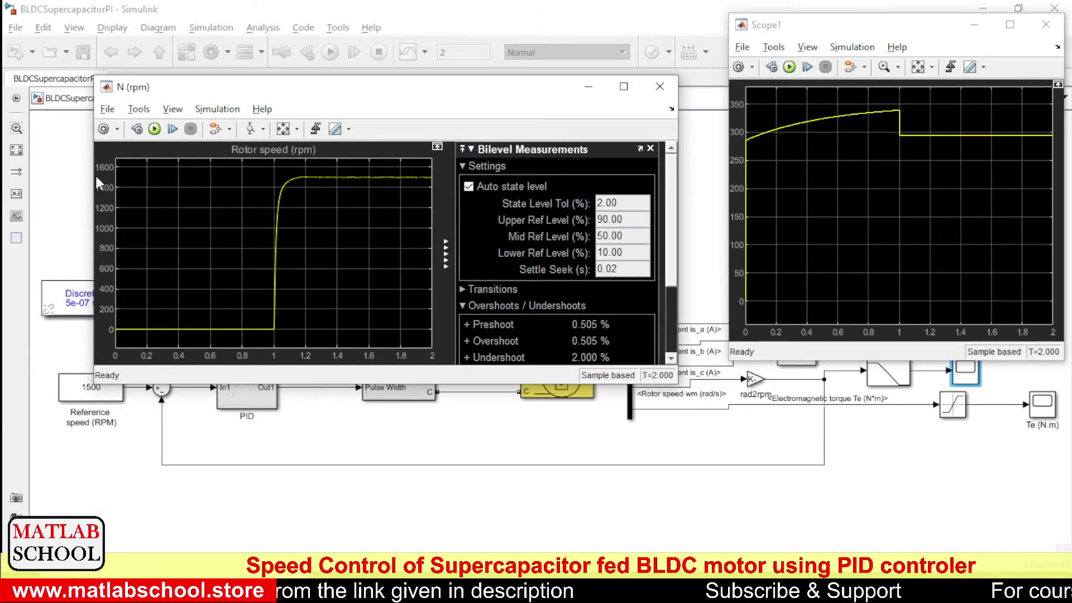
{"action": "left_click_drag", "start_coordinate": [92, 175], "coordinate": [266, 176]}
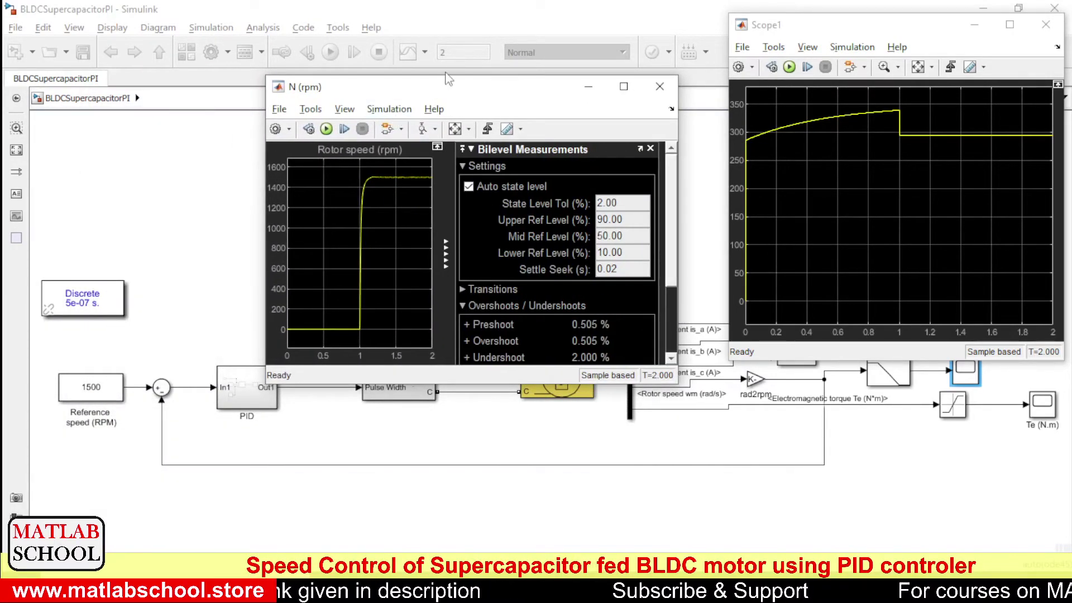
{"action": "left_click_drag", "start_coordinate": [453, 91], "coordinate": [238, 58]}
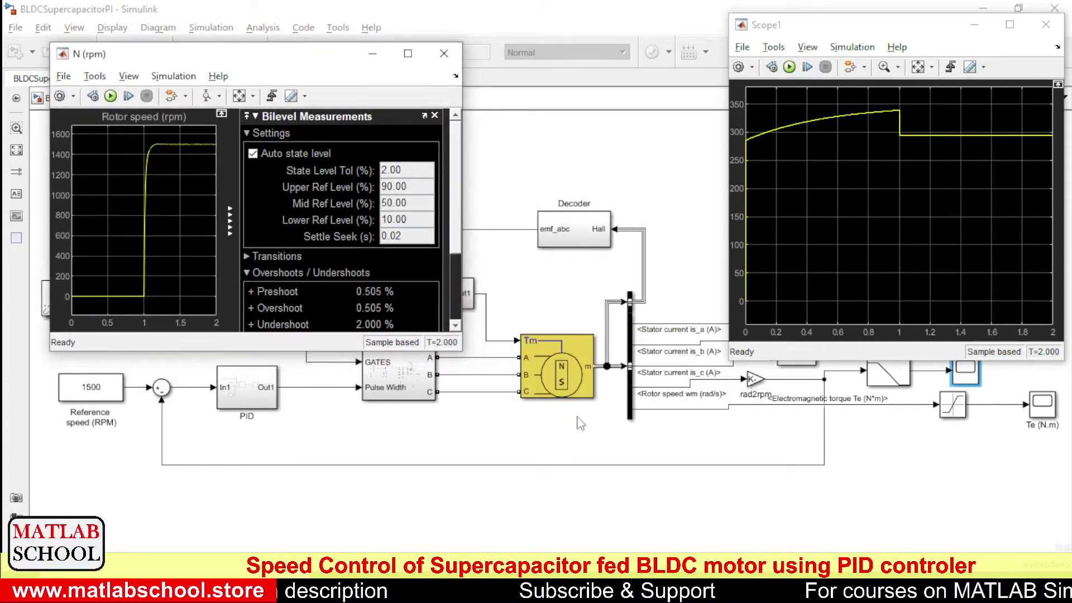
- Bring up Scope2, reduce its window and place it below and between the N (rpm) and Scope1 windows
{"action": "mouse_move", "coordinate": [532, 593]}
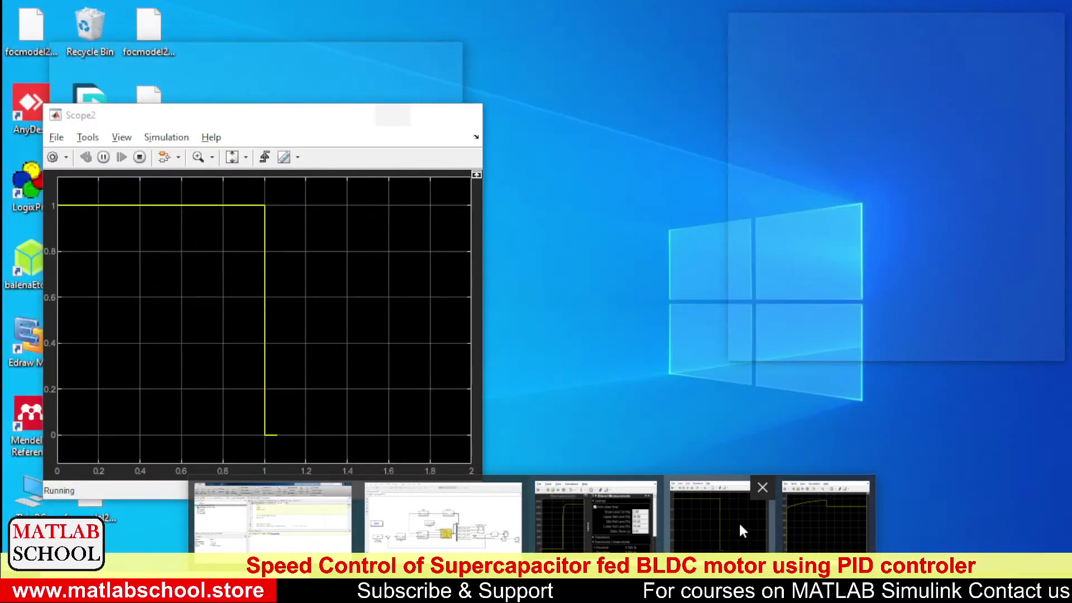
{"action": "left_click", "coordinate": [738, 521]}
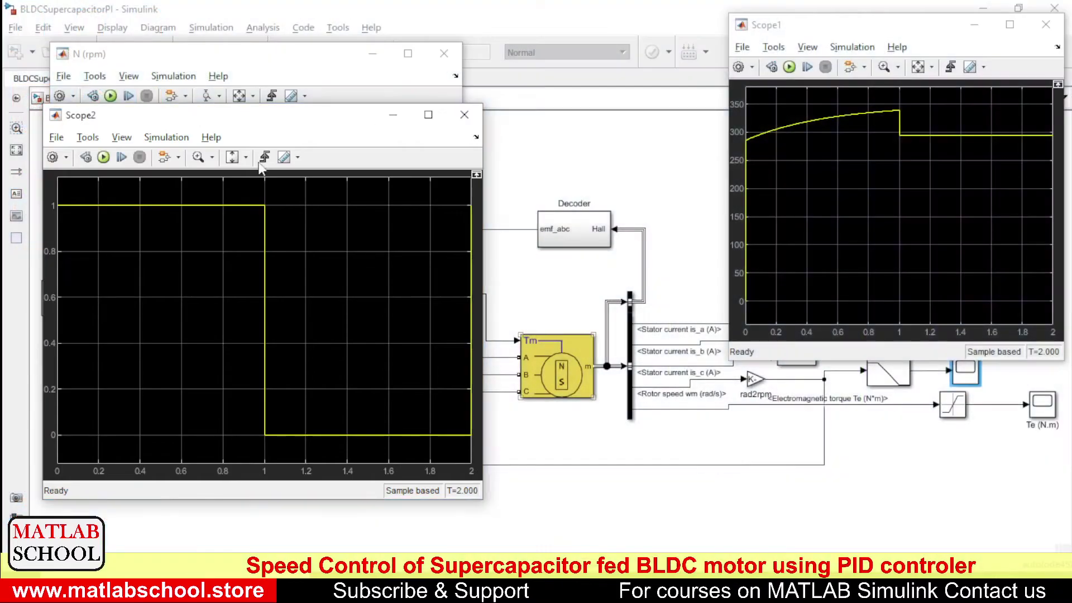
{"action": "left_click_drag", "start_coordinate": [275, 108], "coordinate": [543, 311]}
{"action": "left_click_drag", "start_coordinate": [366, 416], "coordinate": [508, 411]}
{"action": "left_click_drag", "start_coordinate": [666, 307], "coordinate": [601, 302]}
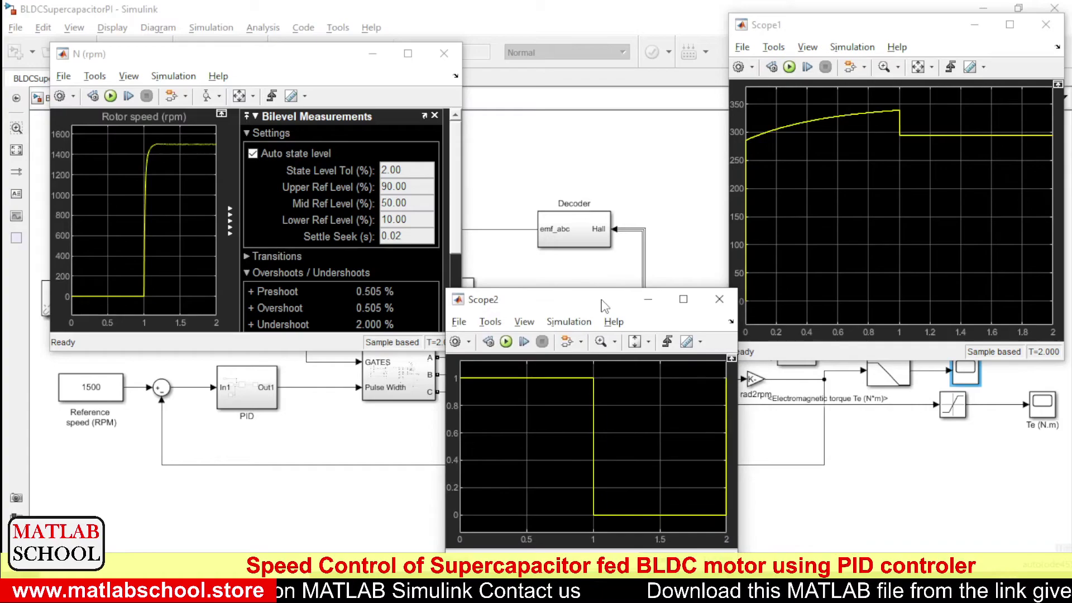